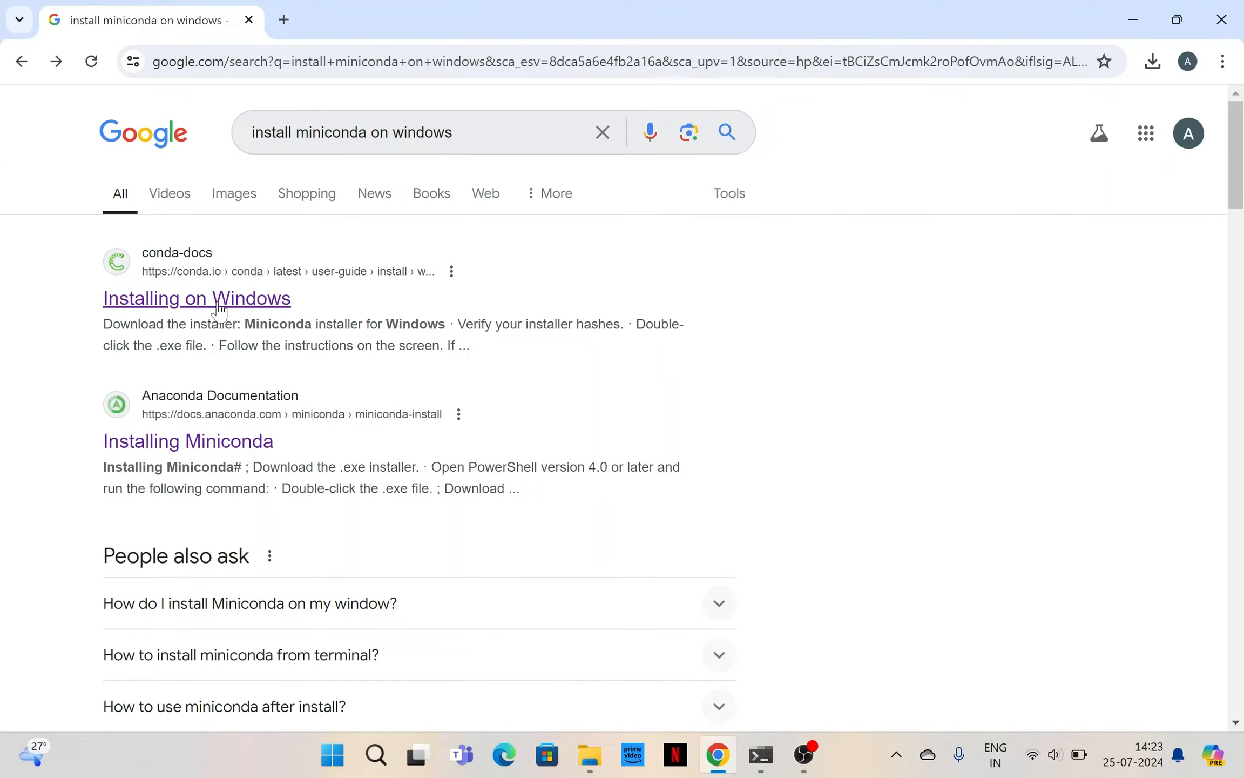
Download the Miniconda3 Windows 64-bit installer through the conda "Installing on Windows" guide.
left_click(186, 303)
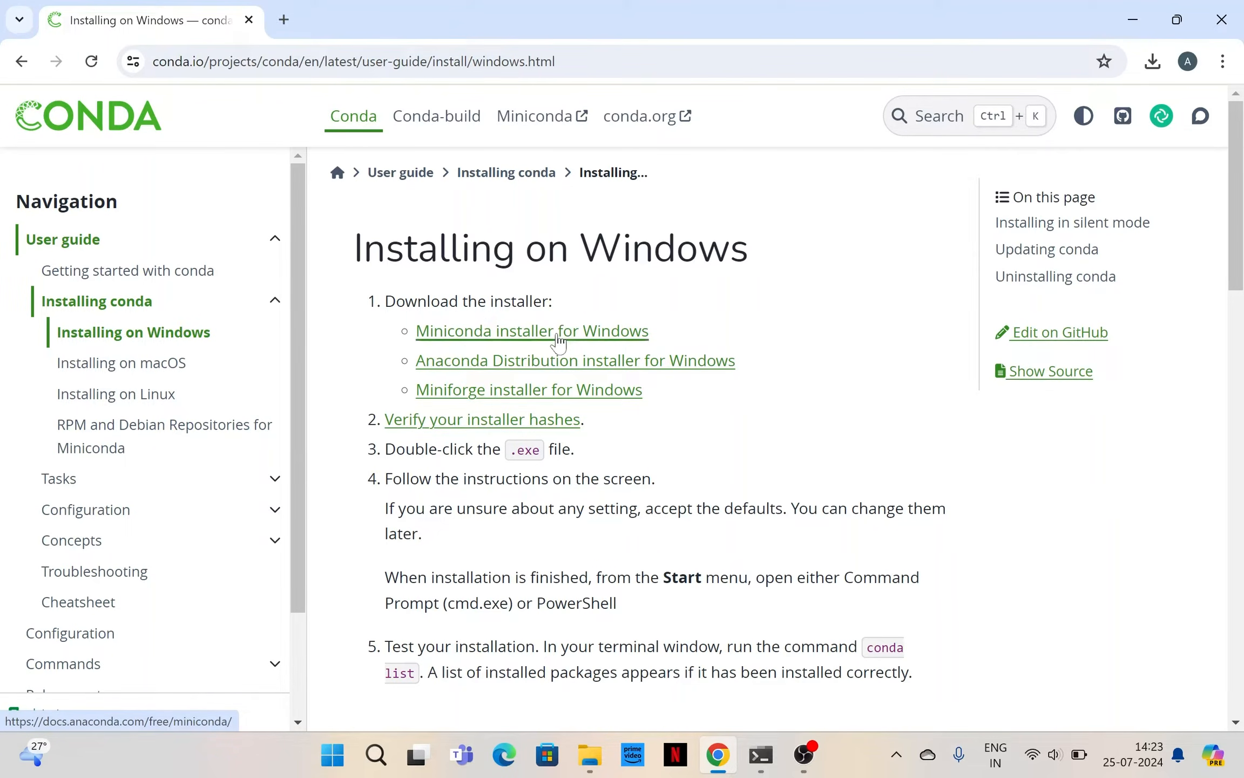
left_click(497, 339)
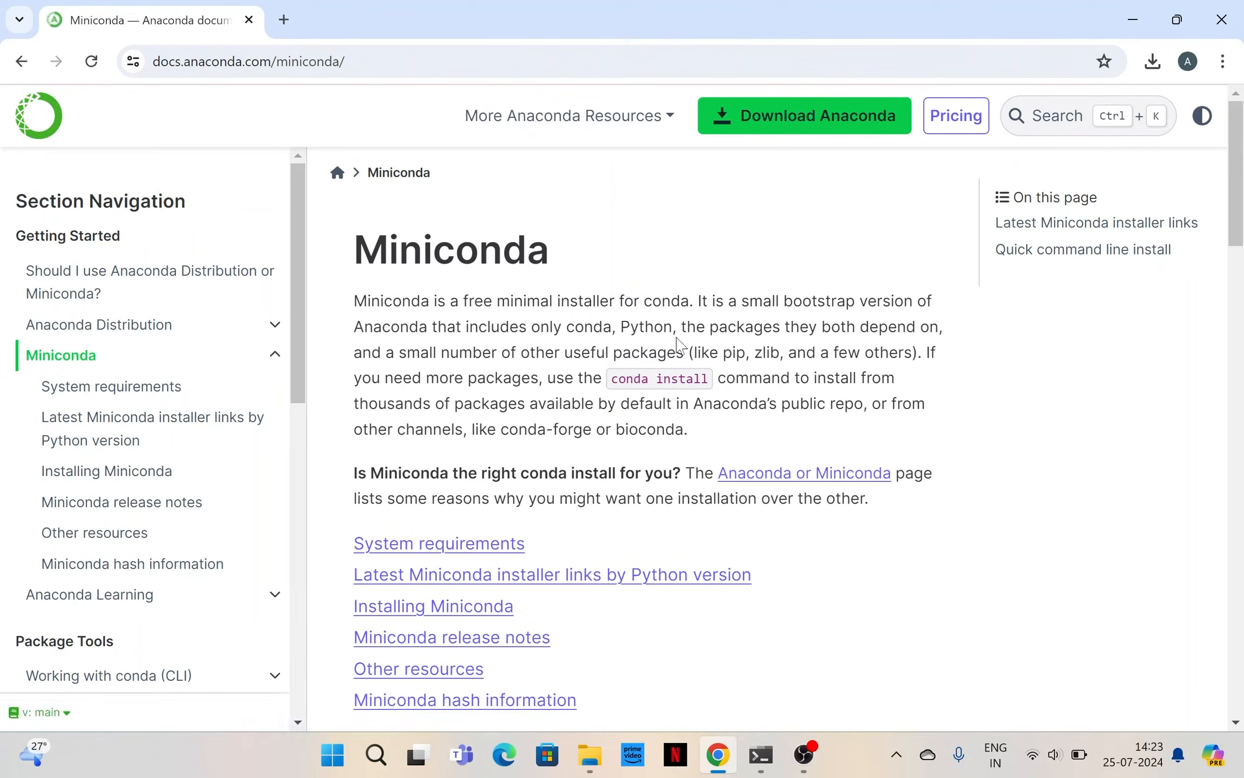
scroll(678, 343, "down", 5)
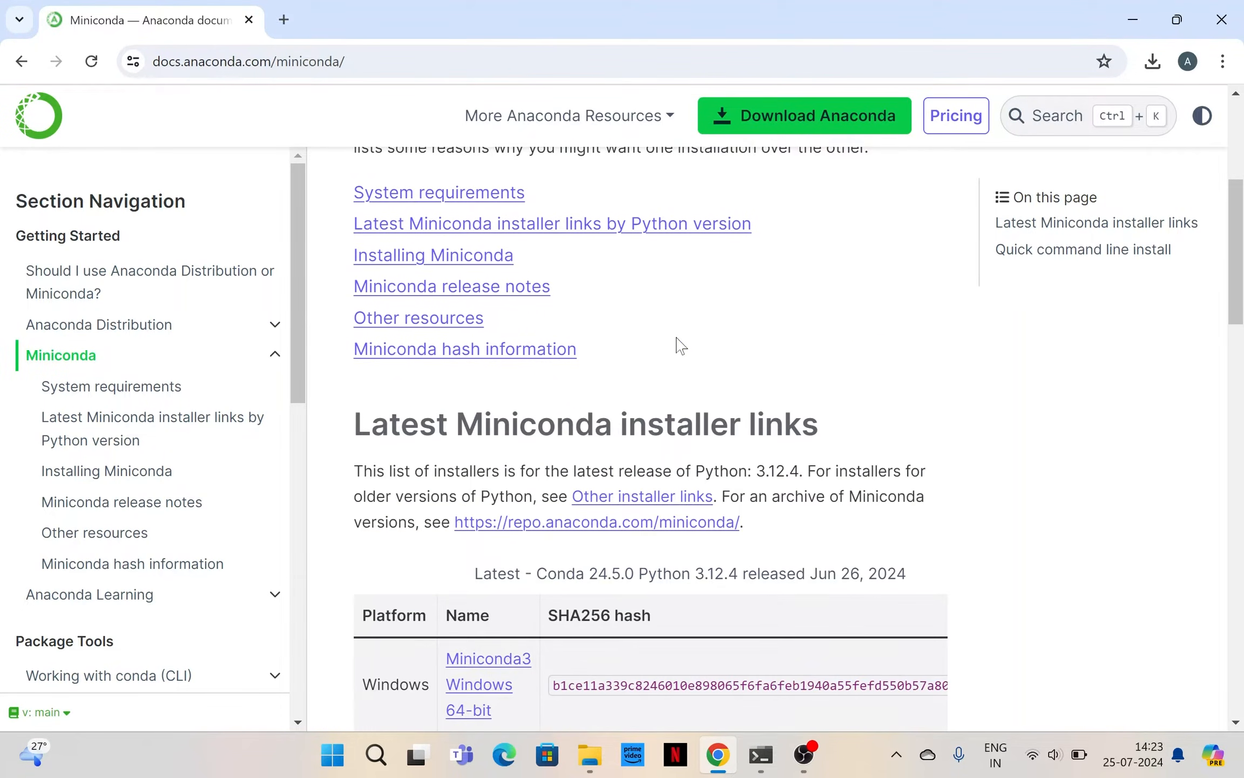
scroll(677, 343, "down", 4)
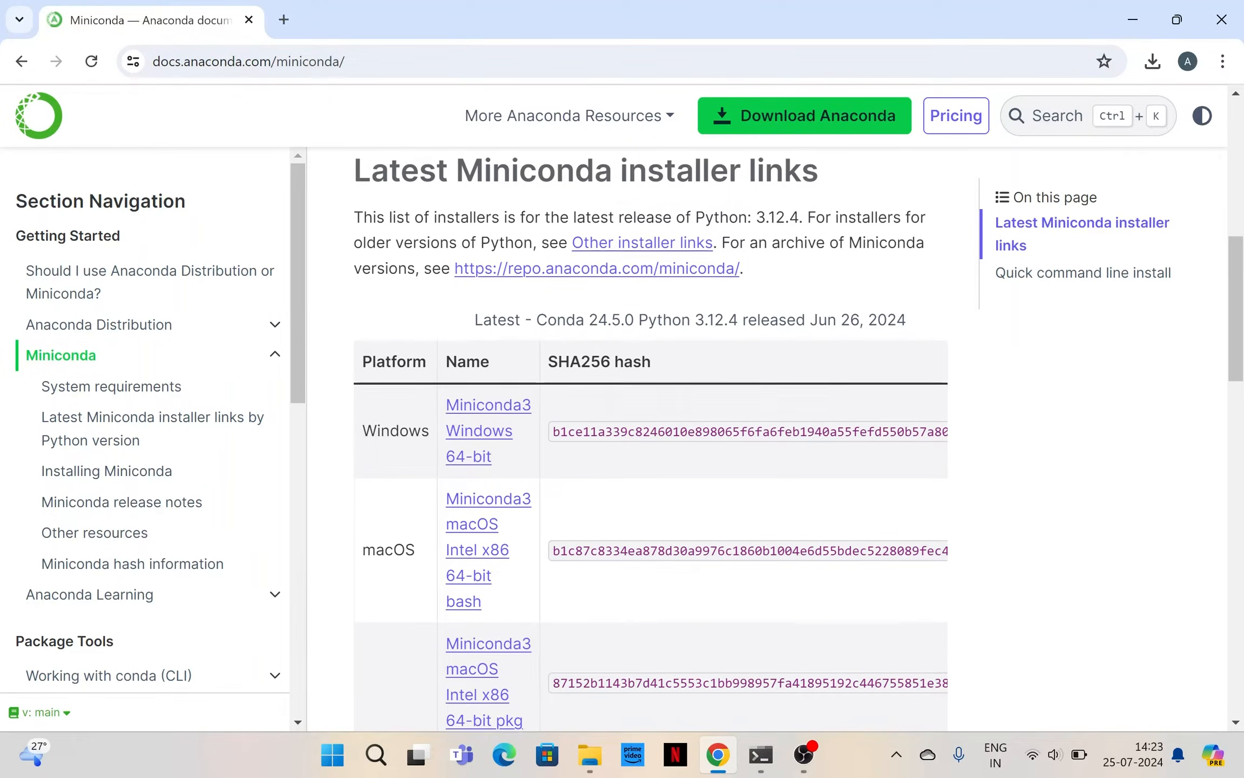
scroll(389, 422, "down", 1)
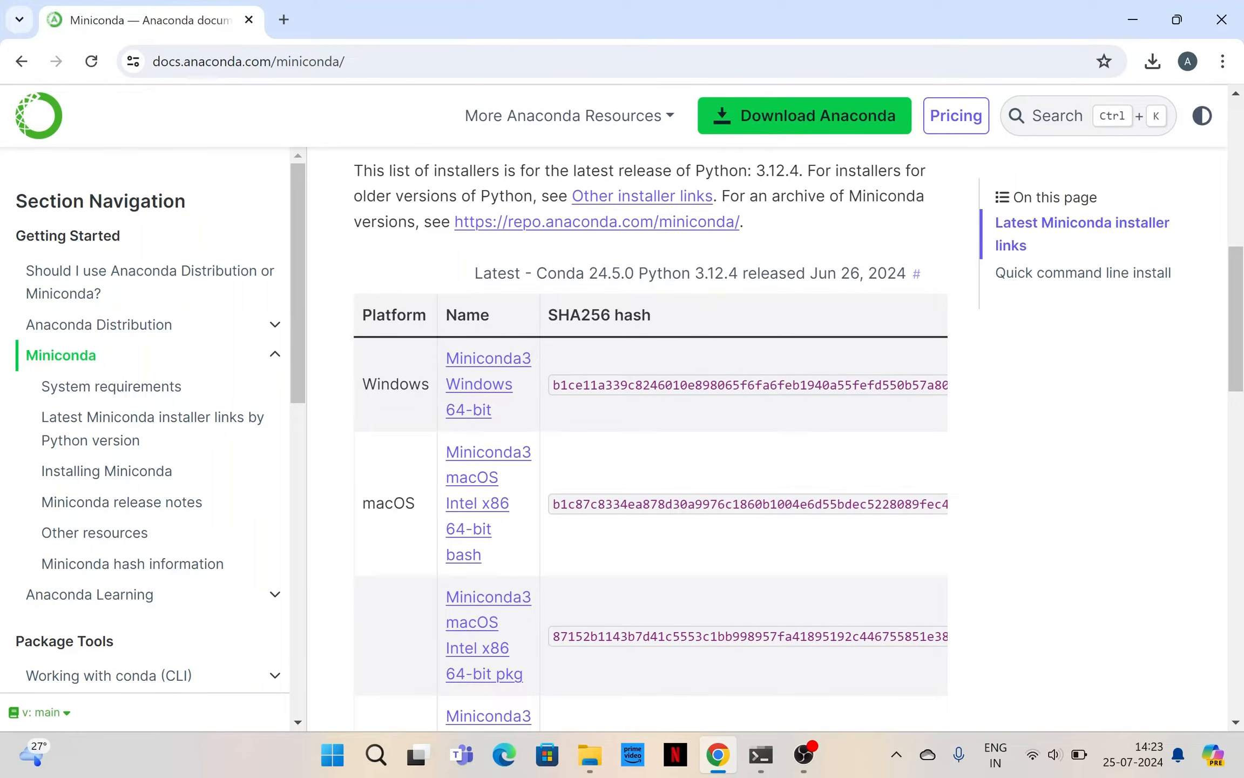
left_click(484, 365)
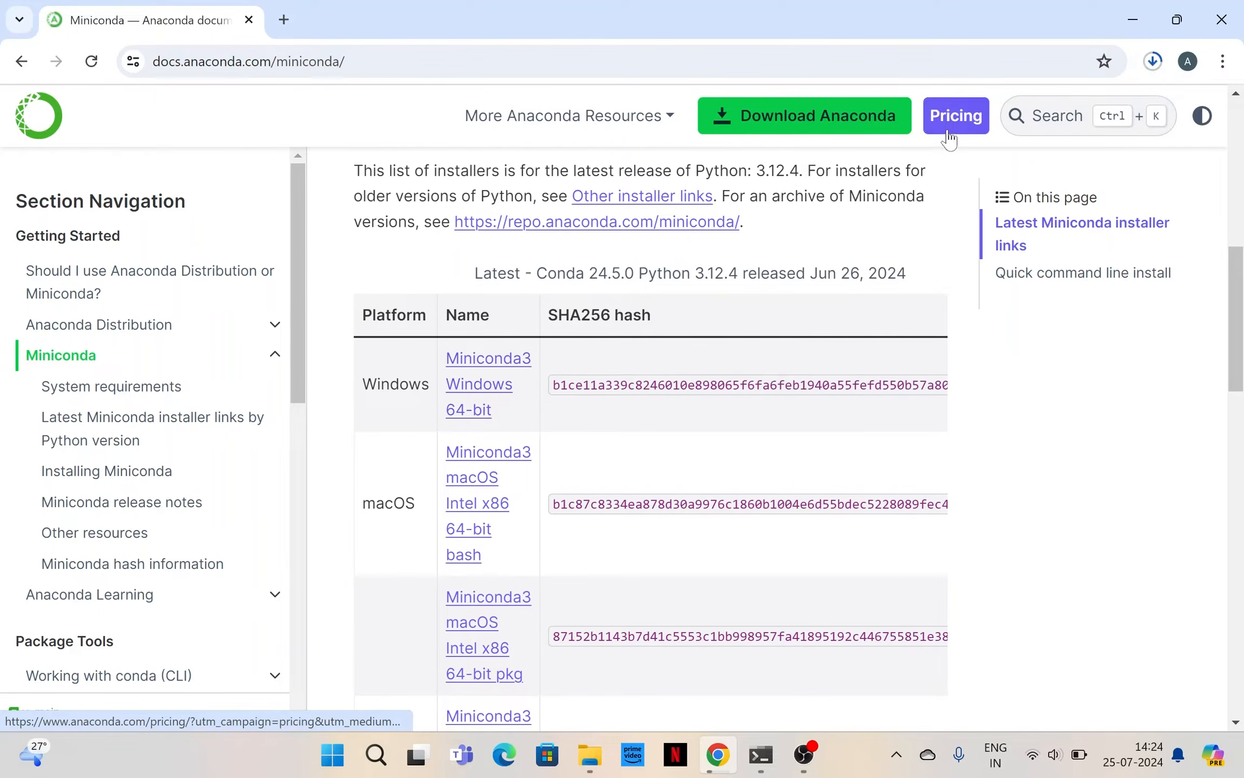
Locate the newly downloaded Miniconda3-latest-Windows-x86_64 file in its folder and launch the installer.
left_click(1152, 61)
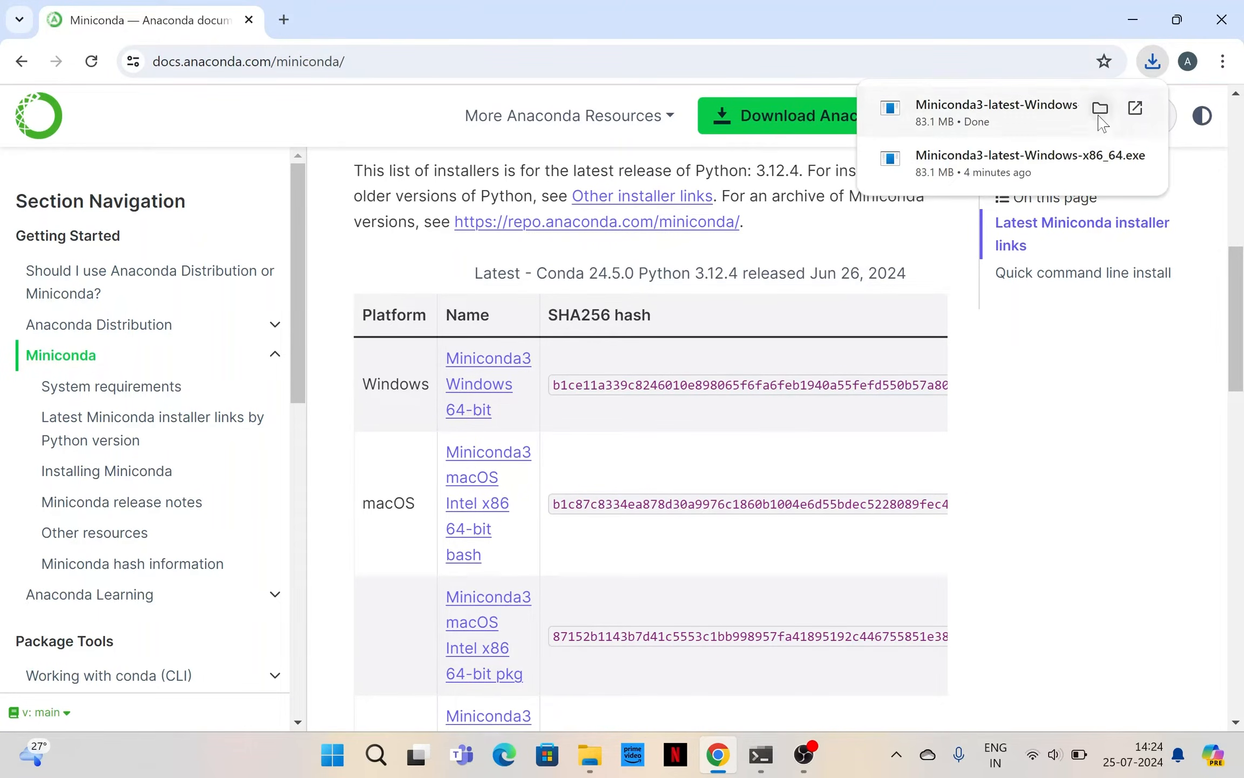
left_click(1099, 108)
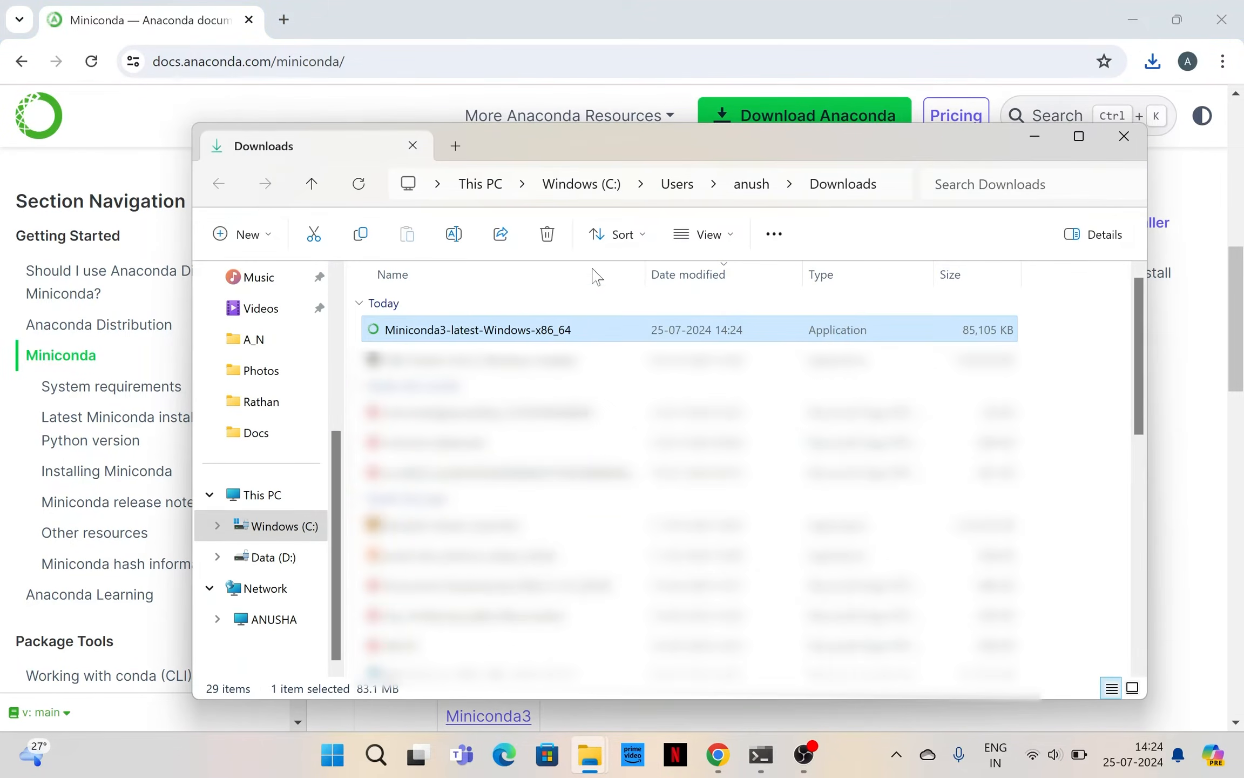
right_click(521, 337)
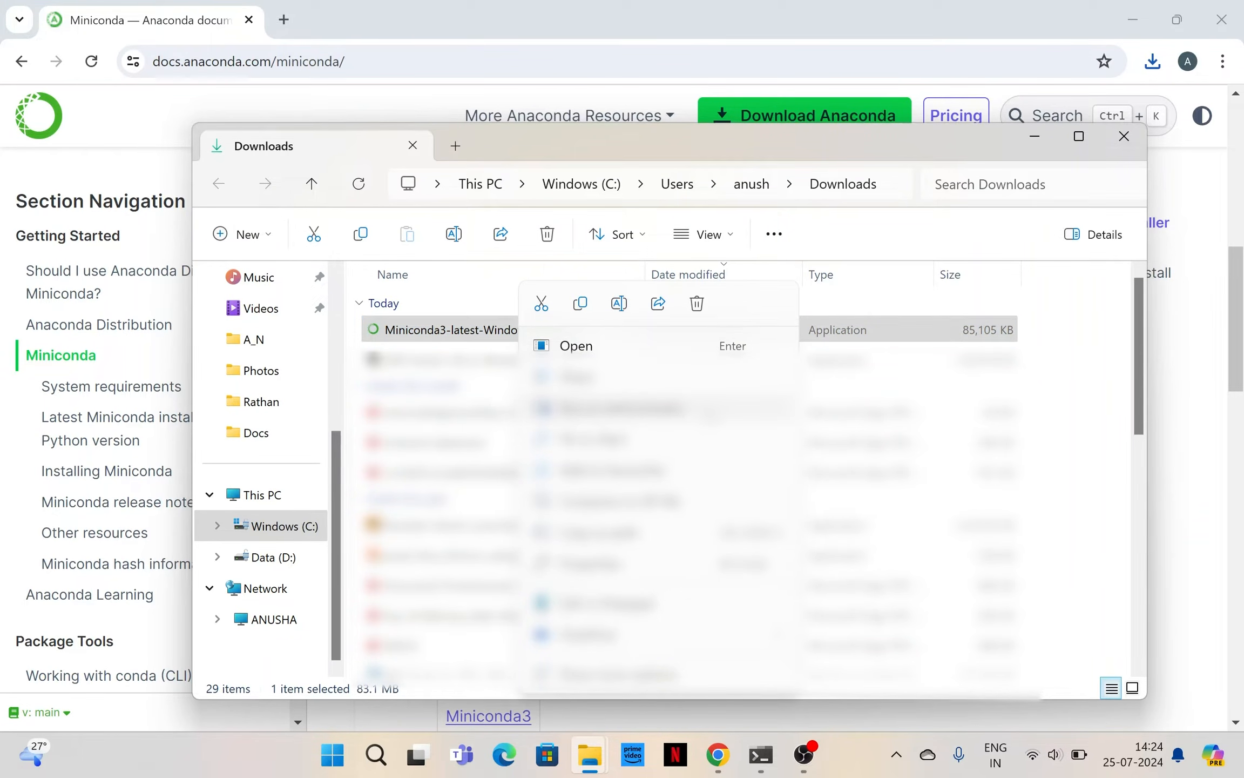
left_click(713, 410)
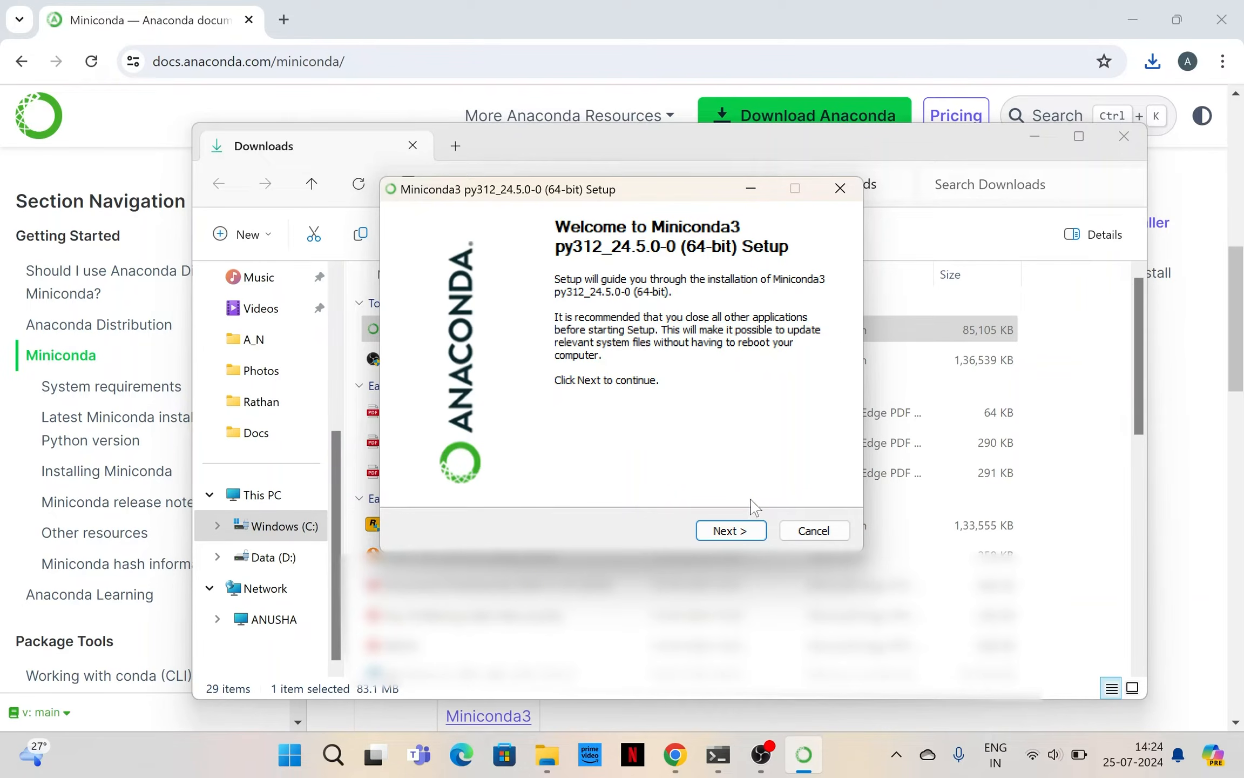
Accept the license agreement and set up the installation for All Users in the destination folder C:\ProgramData\miniconda3.
left_click(742, 534)
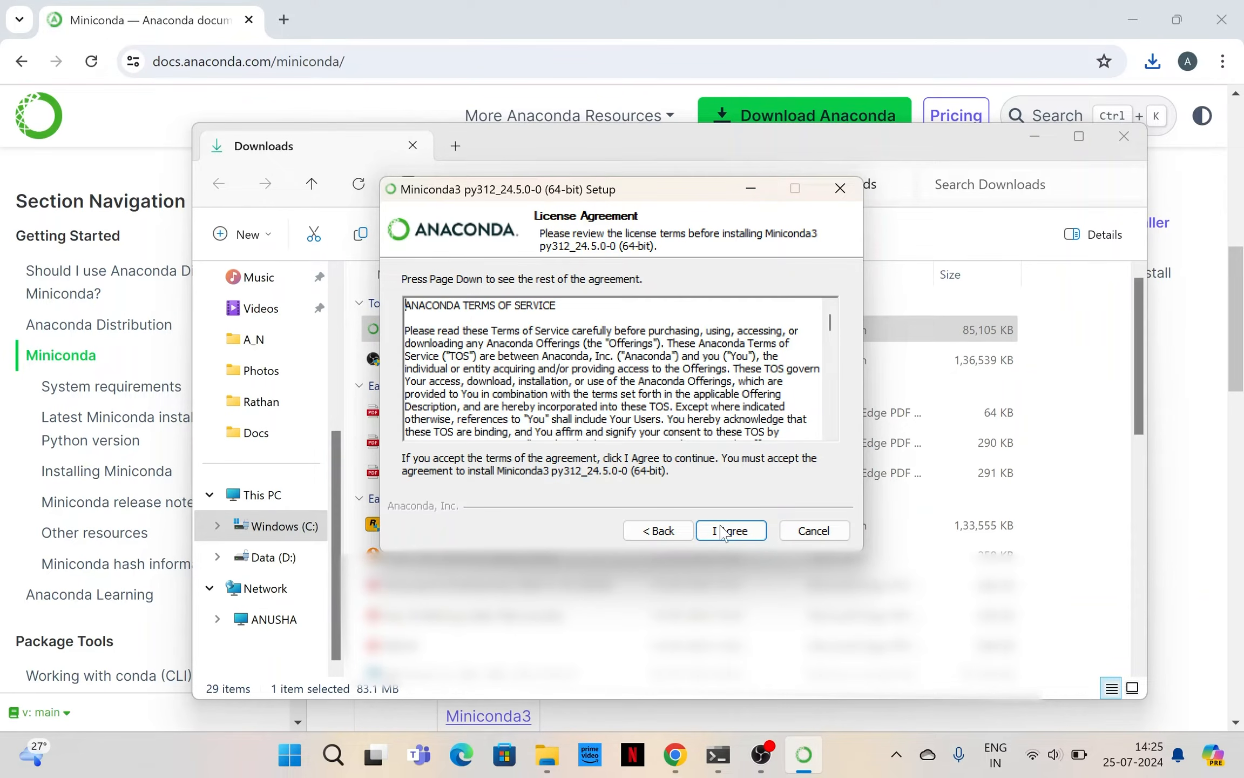
left_click(745, 535)
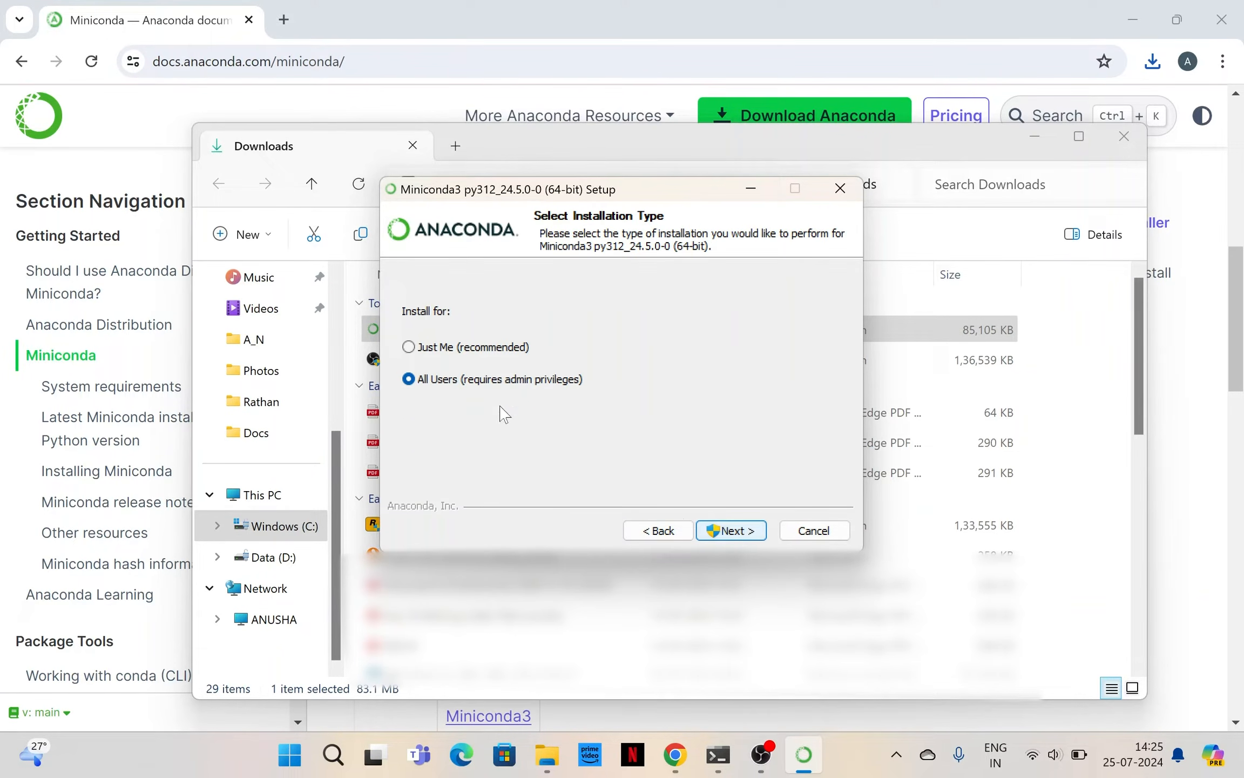
left_click(747, 536)
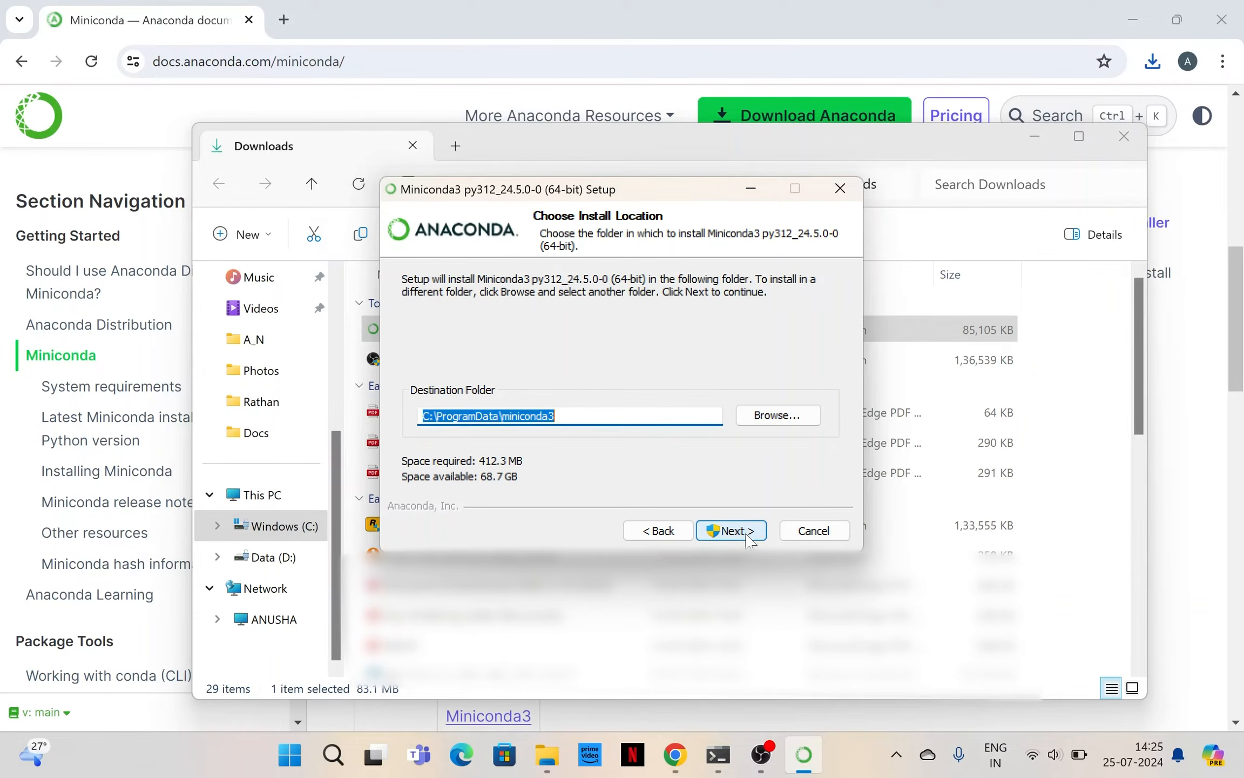
left_click(503, 416)
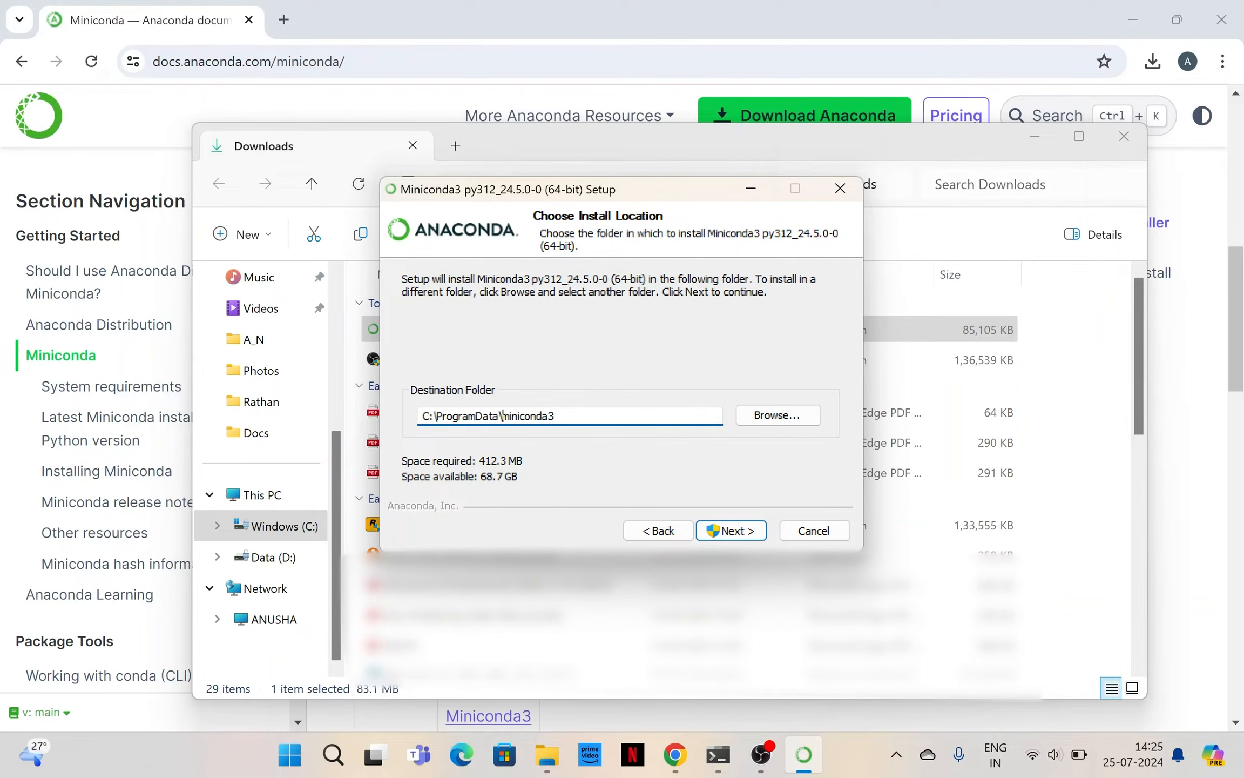
left_click_drag(503, 415, 434, 416)
left_click(503, 415)
left_click(543, 415)
left_click(740, 532)
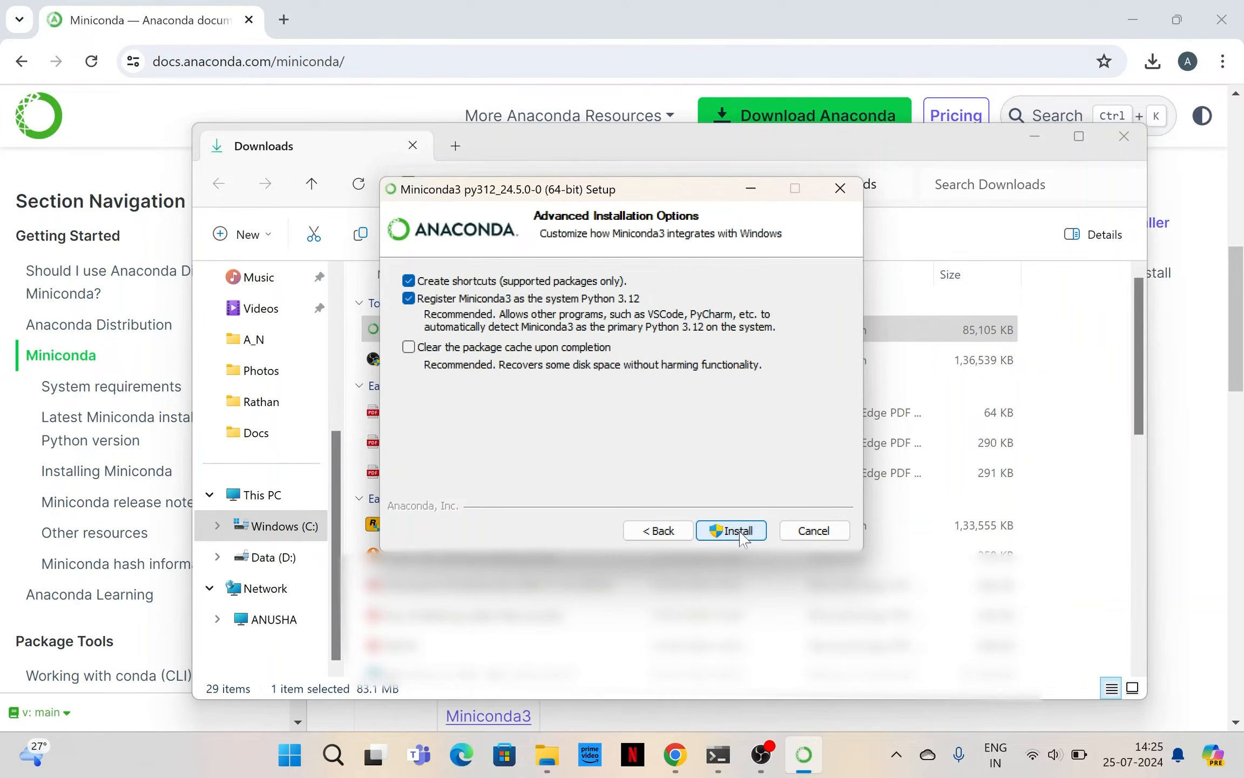
Install Miniconda3 with shortcuts and registration as the system Python 3.12, and finish the setup wizard.
left_click(741, 532)
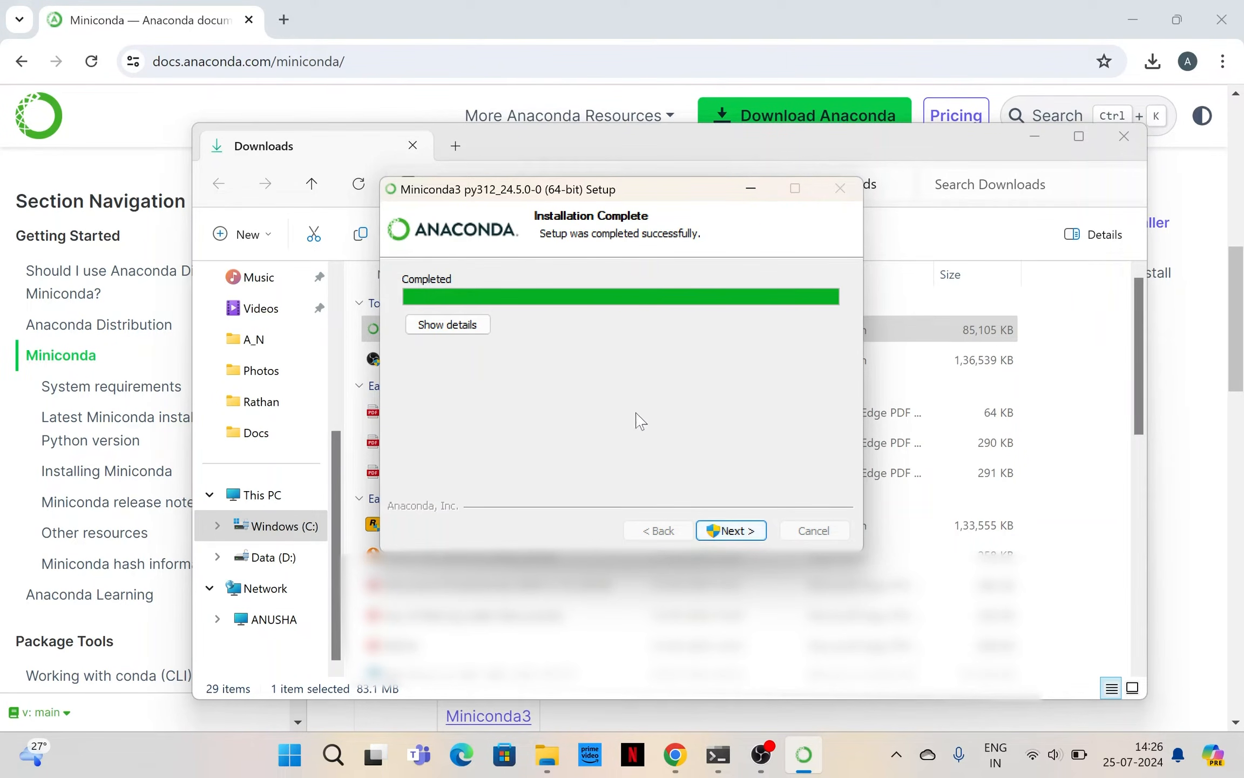
left_click(741, 532)
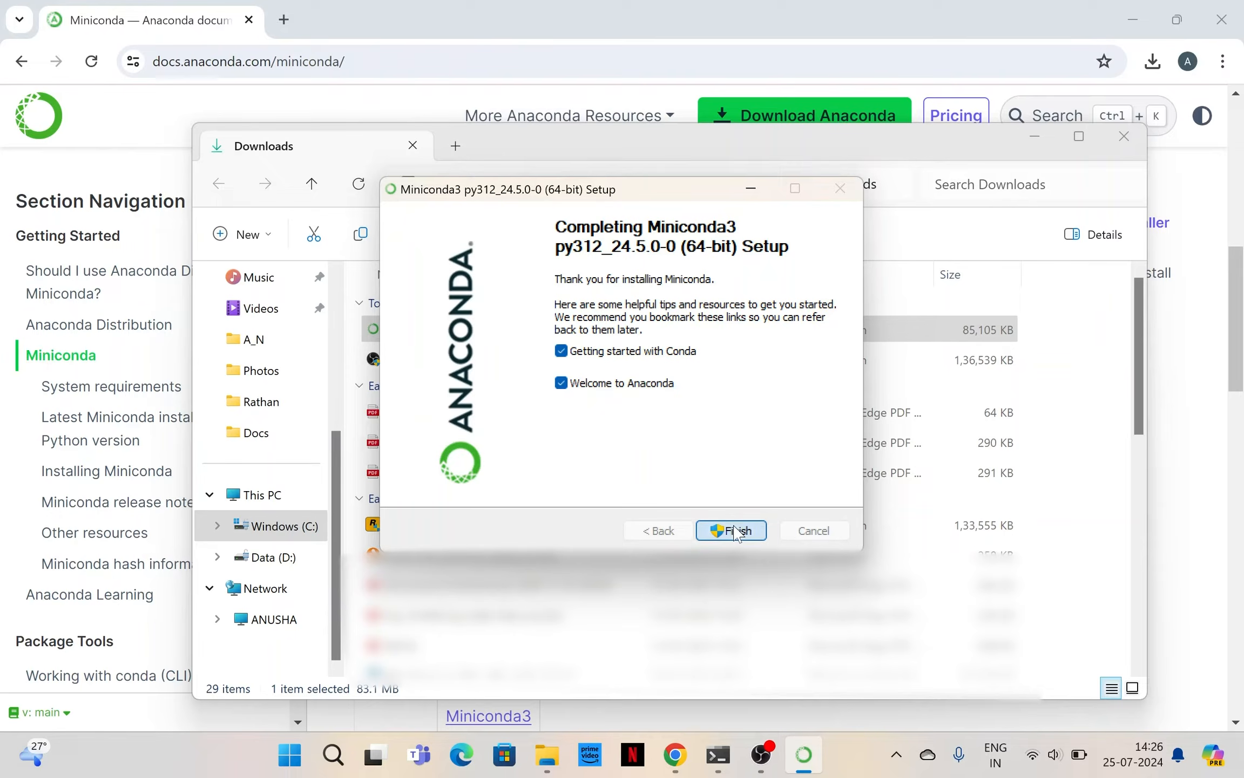
left_click(735, 531)
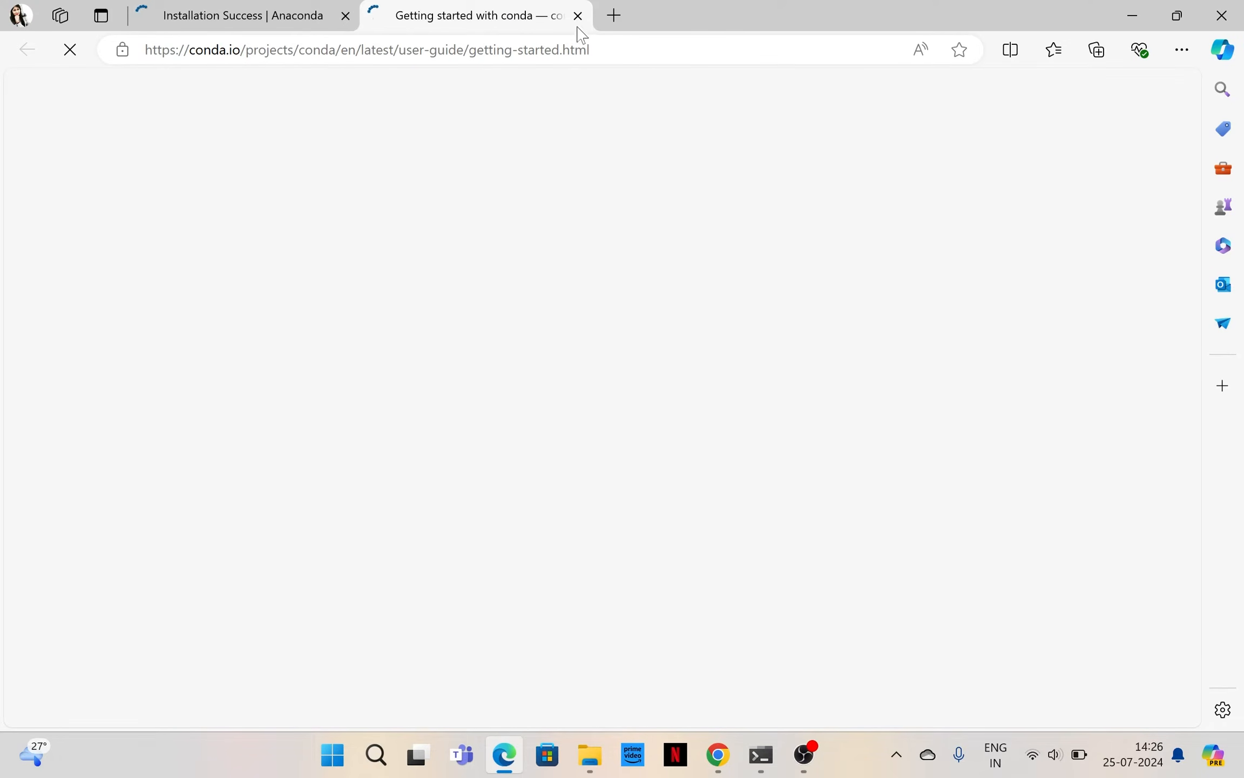
Close the conda getting-started page, the Anaconda welcome page and the Downloads folder window.
left_click(578, 15)
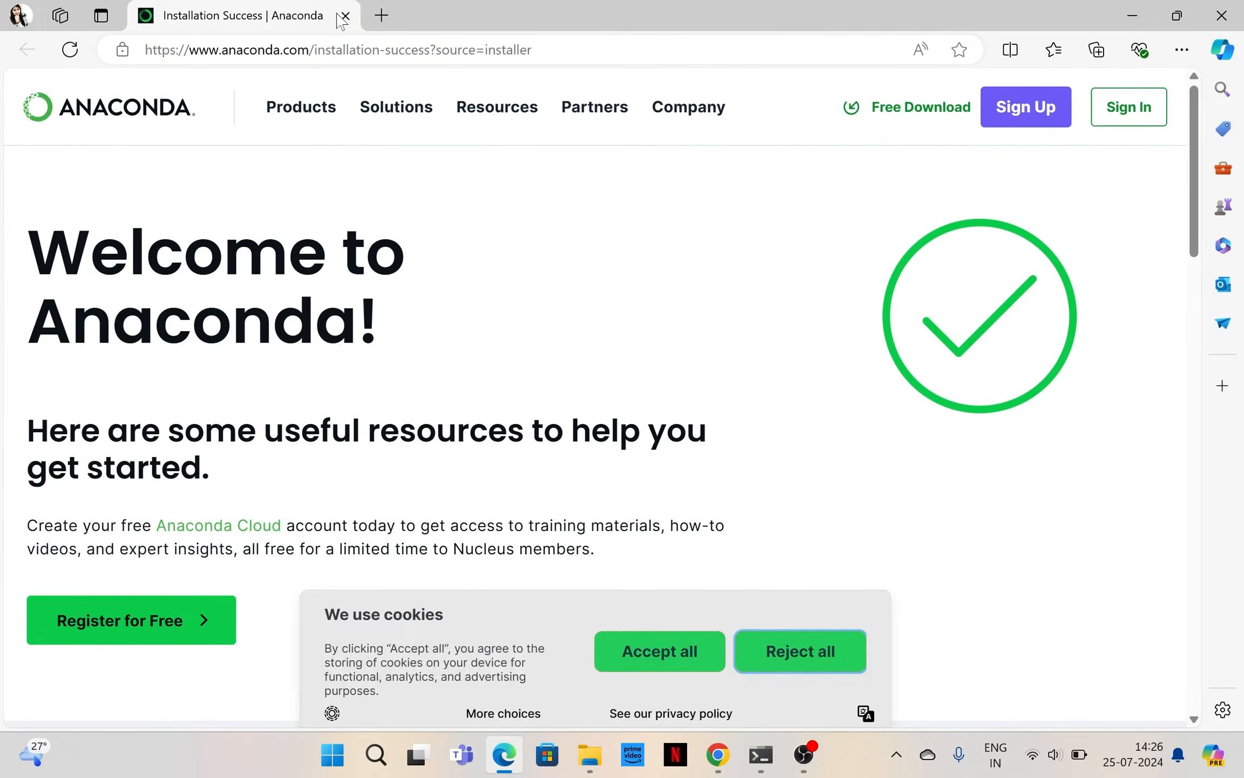
left_click(343, 16)
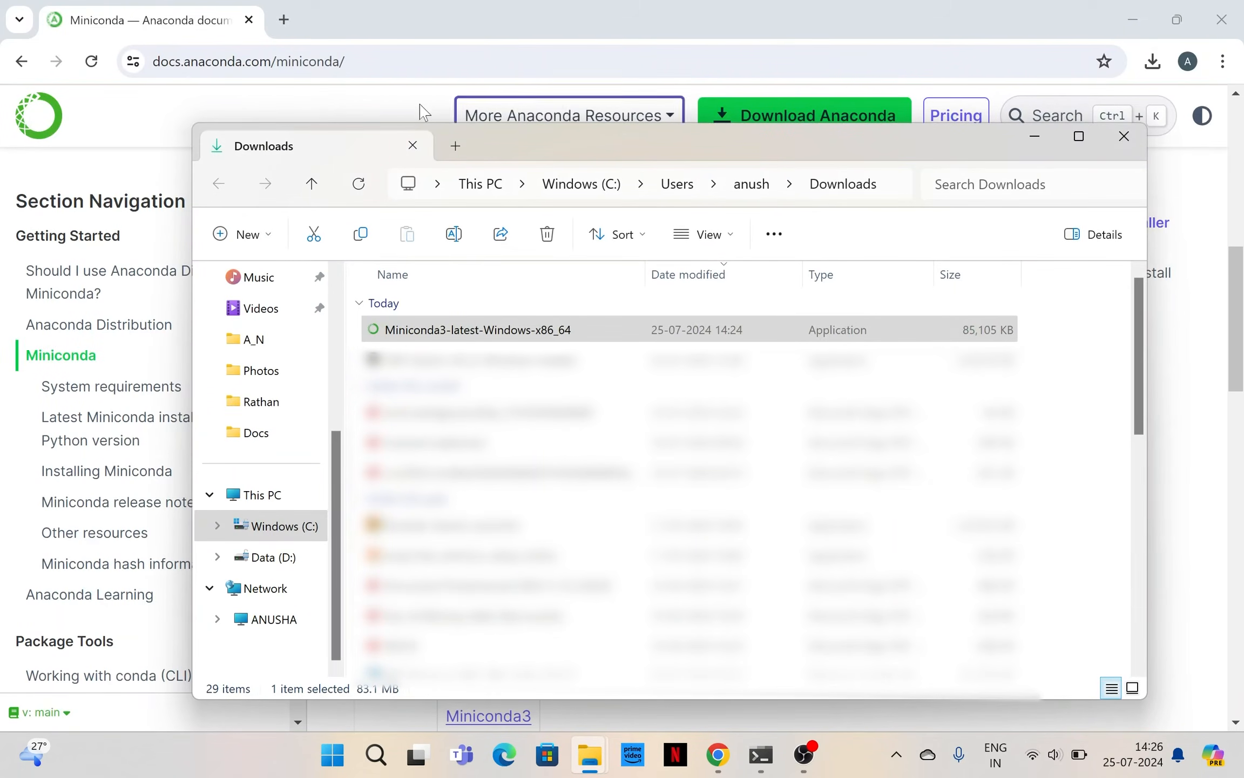
left_click(1114, 144)
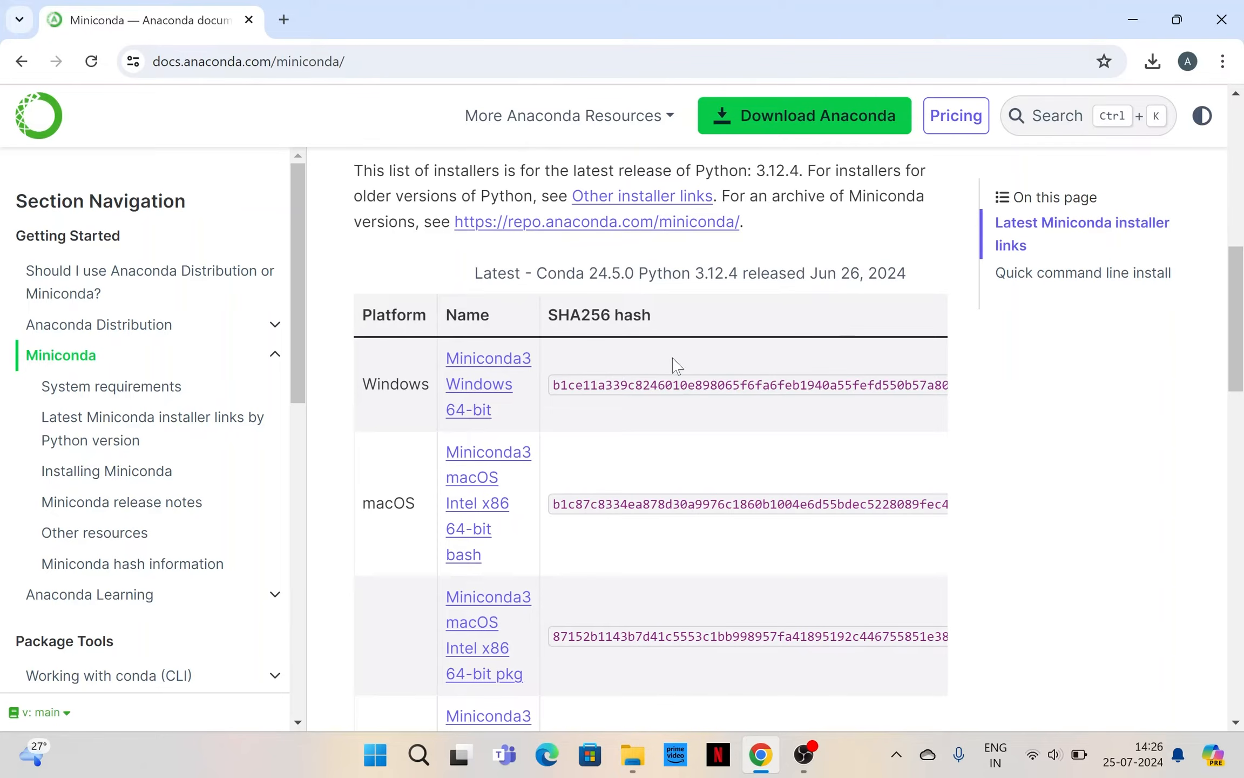
Open Anaconda Prompt (miniconda3) and check the installed conda version with "conda --version".
left_click(377, 757)
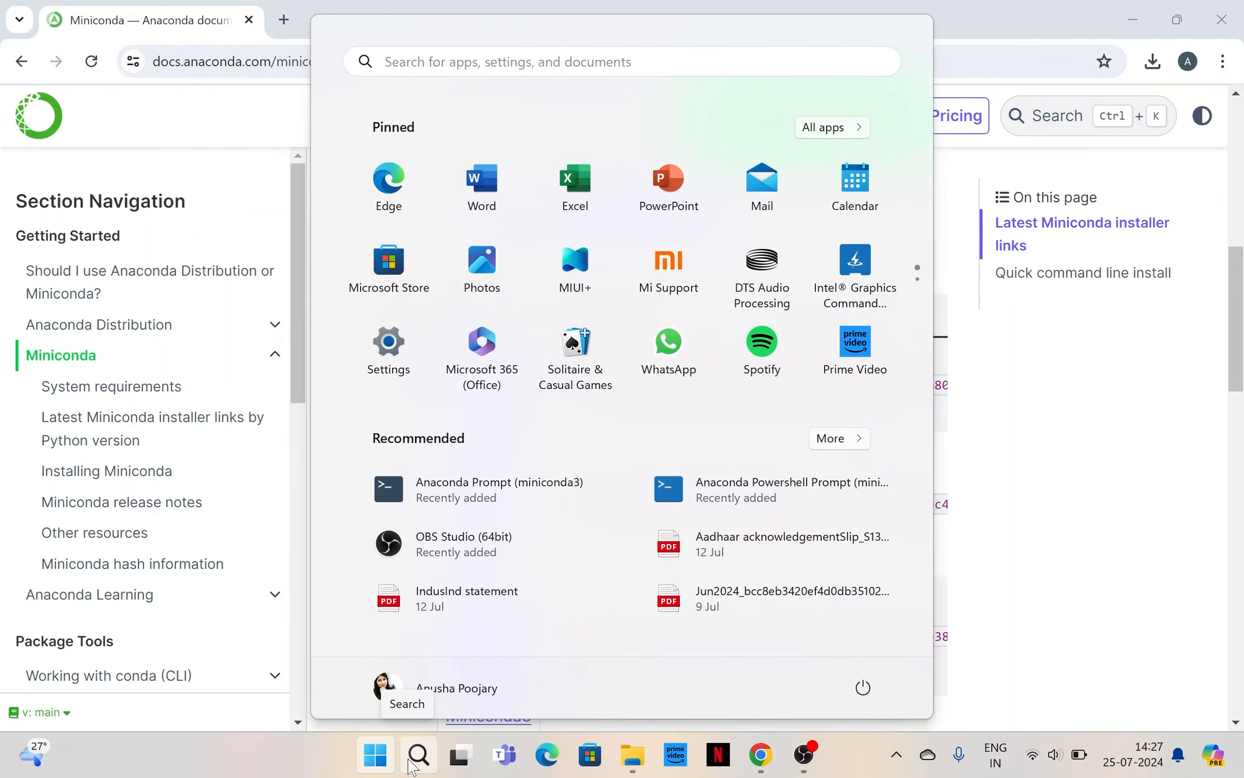
type("anaconda")
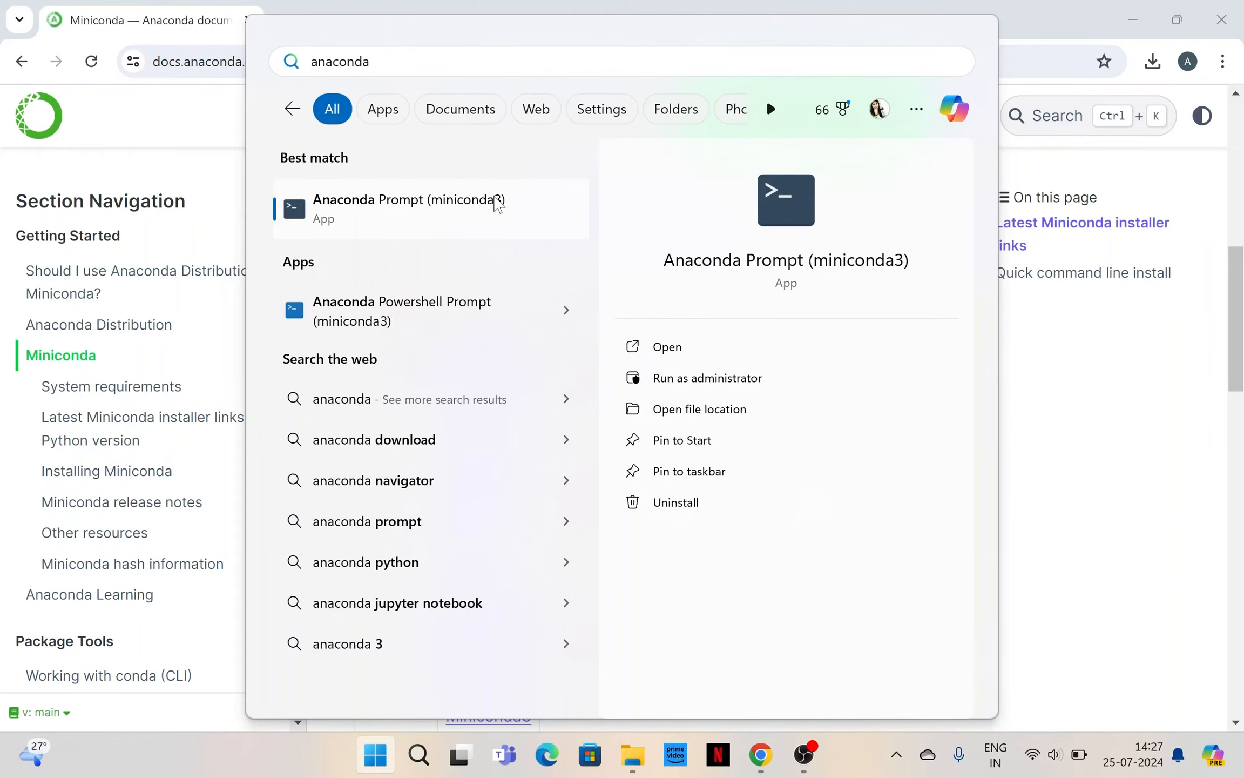
left_click(459, 218)
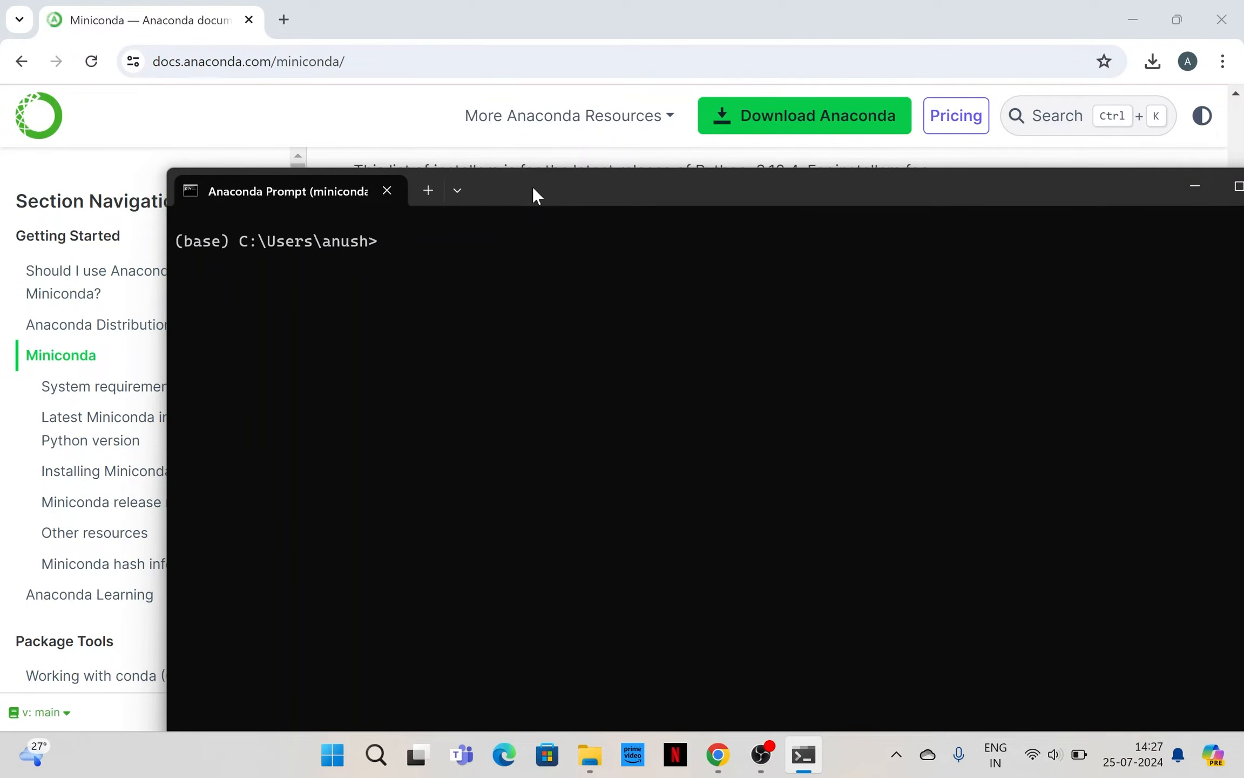
left_click_drag(532, 186, 519, 182)
type("conda --version")
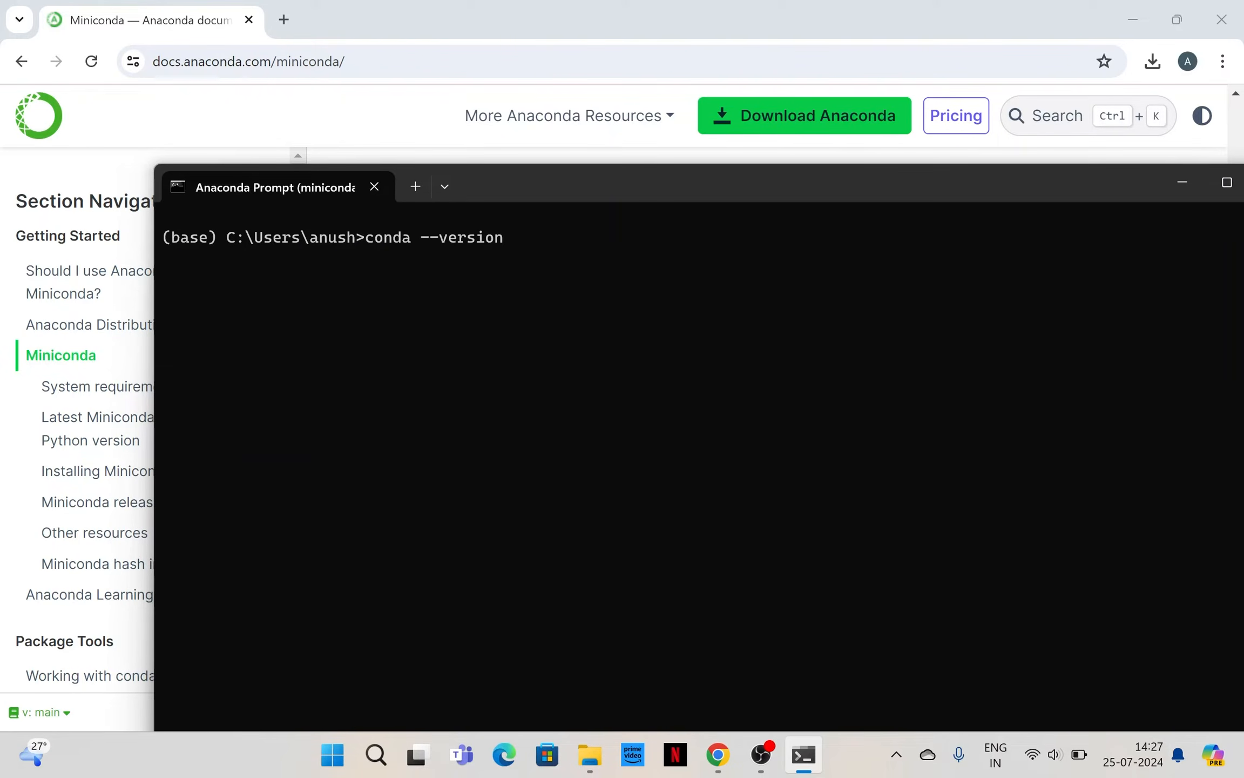
key("Return")
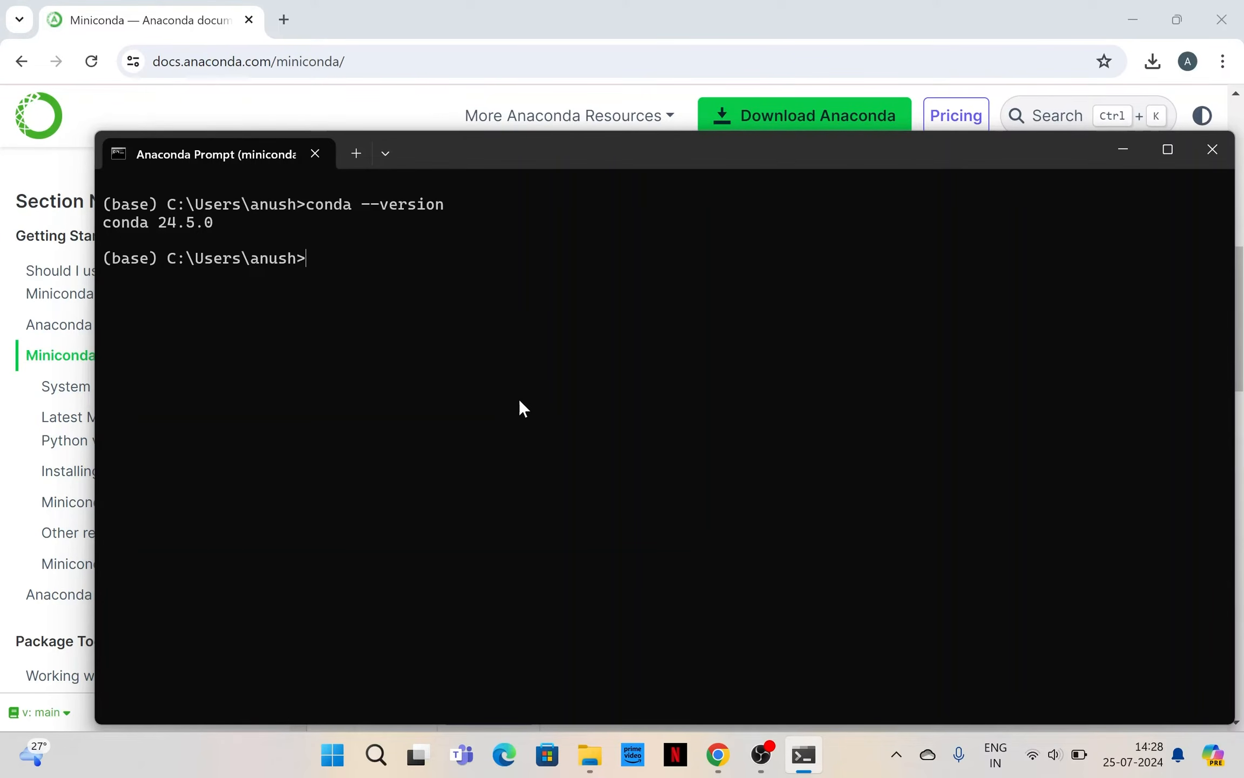
List the existing conda environments with "conda env list".
left_click(122, 258)
left_click_drag(122, 256, 333, 272)
left_click(333, 273)
type("conda env list")
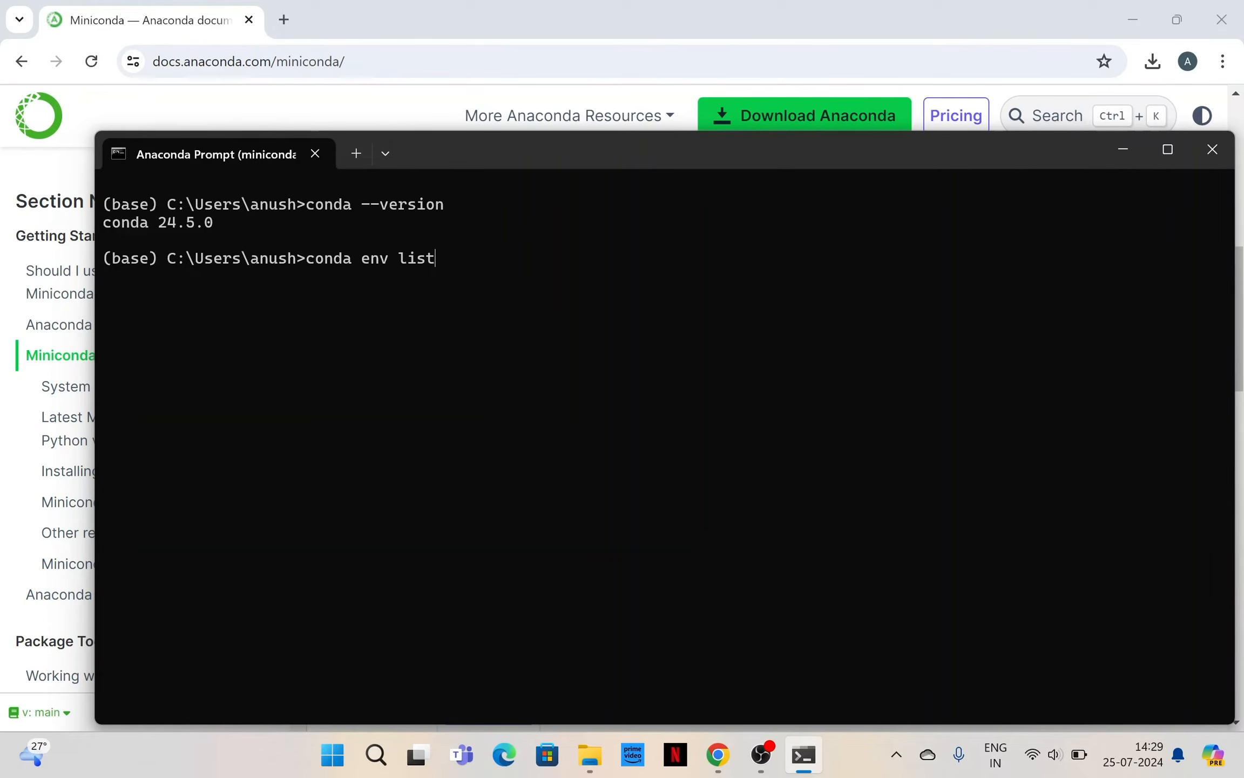
key("Return")
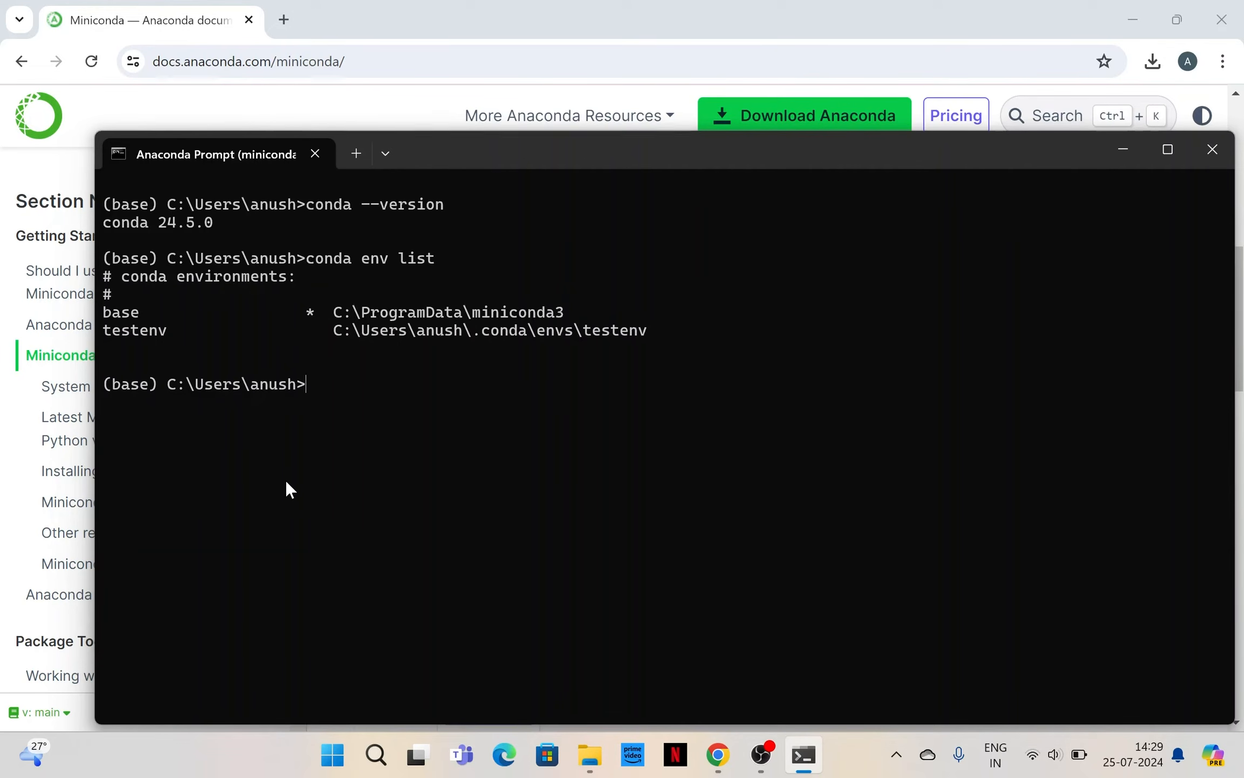
Create a new conda environment named env1 with "conda create --name env1" and agree to proceed.
type("conda create ")
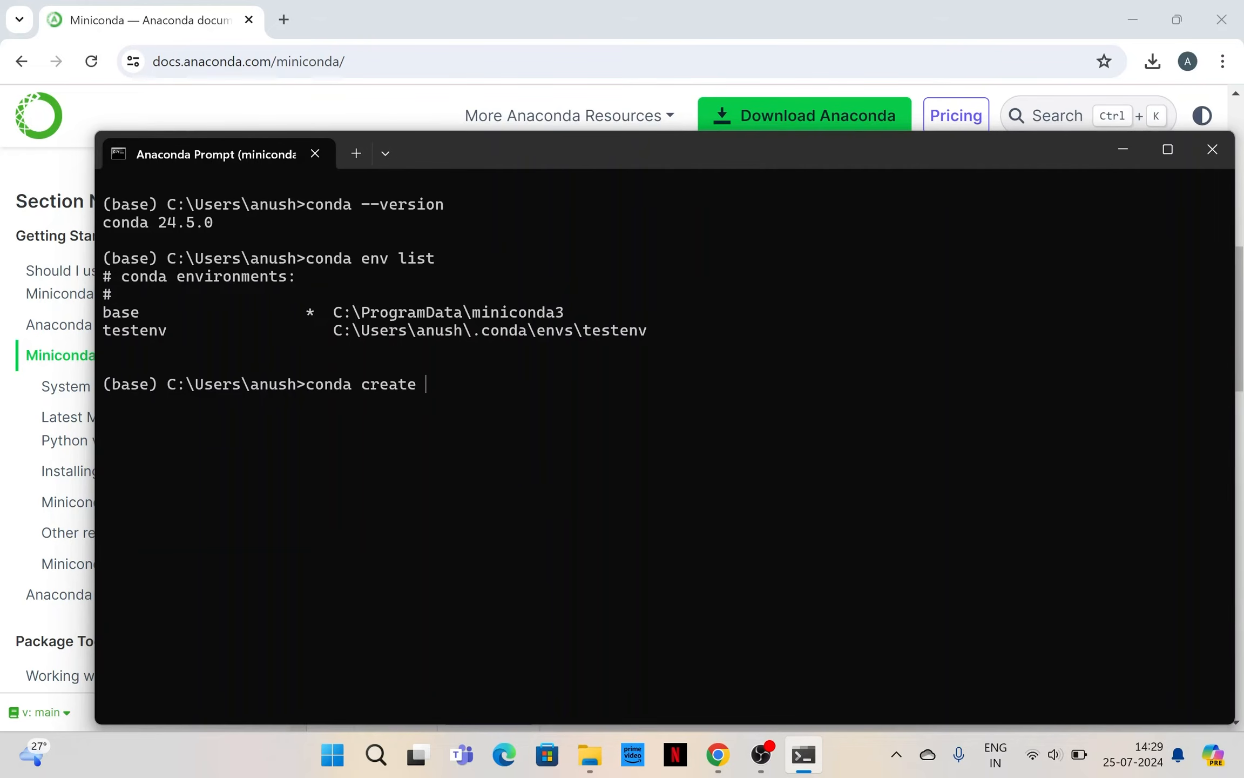
type("--name")
type("env1")
key("Return")
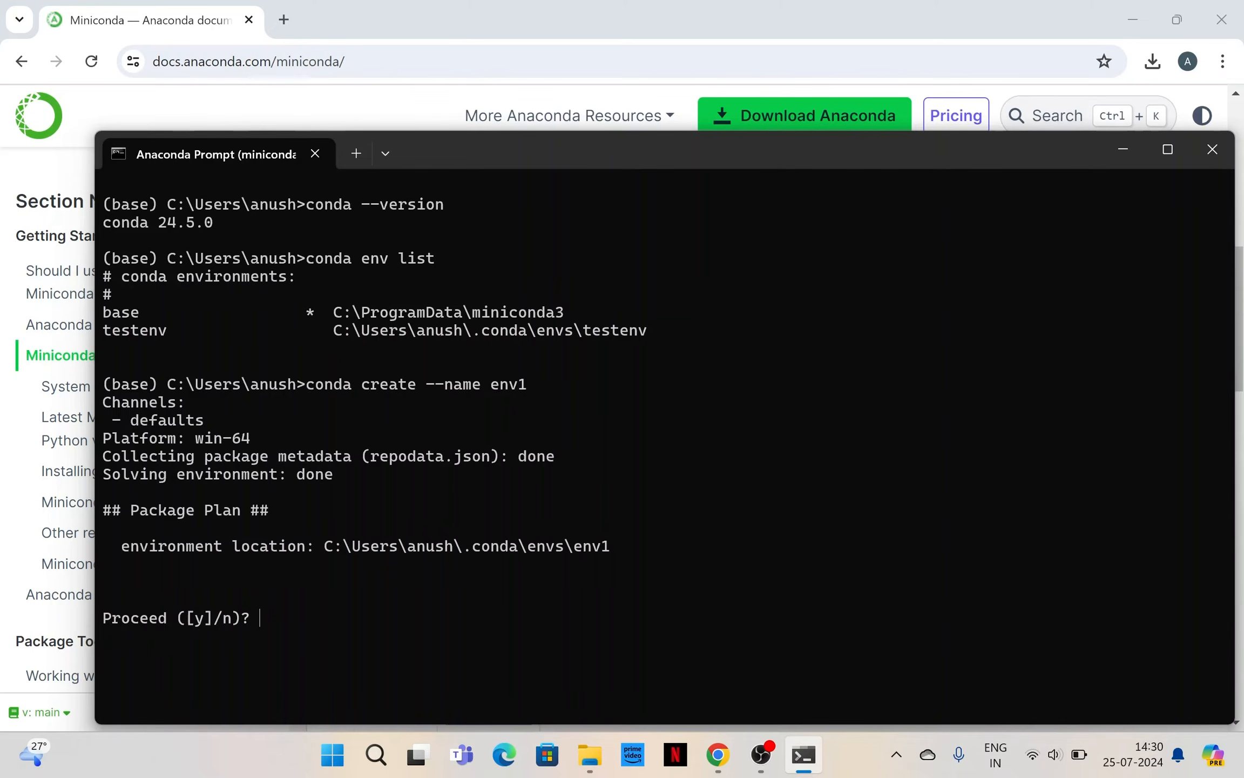
type("y")
key("Return")
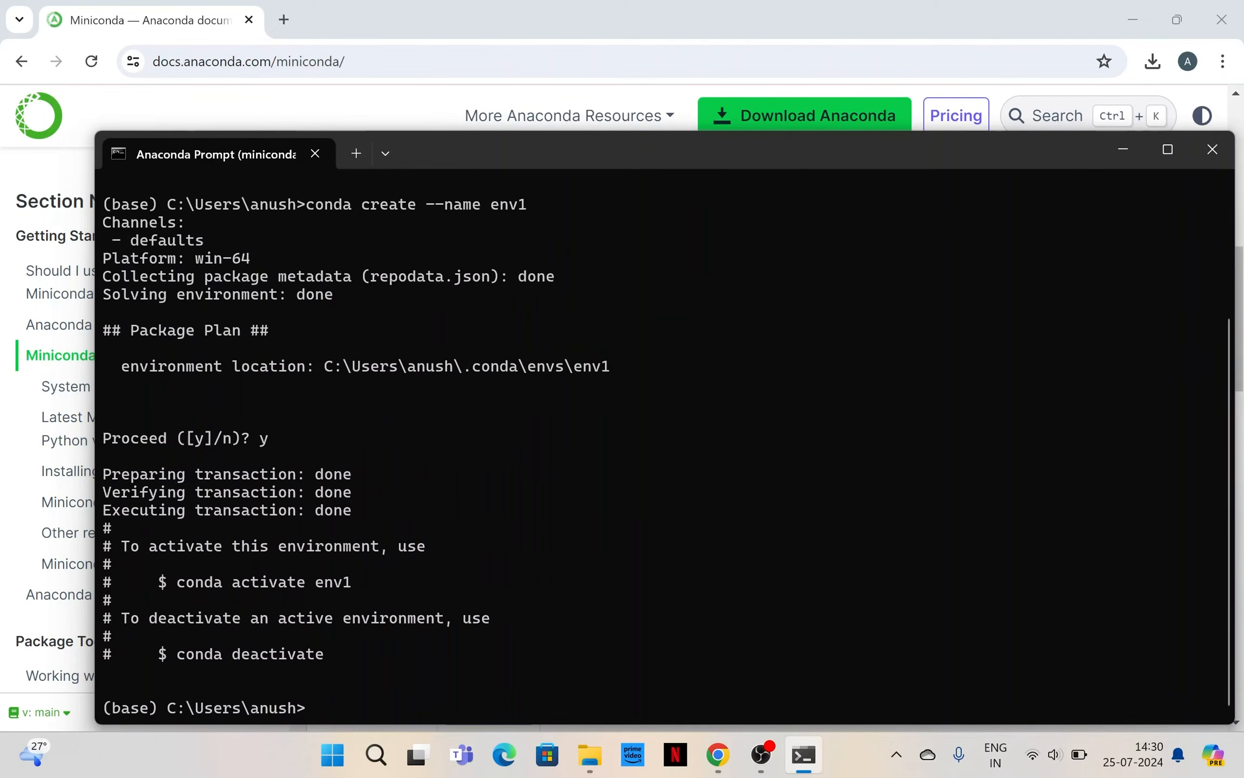
Run "conda env list" again to check for env1 and compare it with the earlier environment list.
scroll(284, 479, "up", 1)
scroll(284, 479, "down", 1)
type("conda env list")
key("Return")
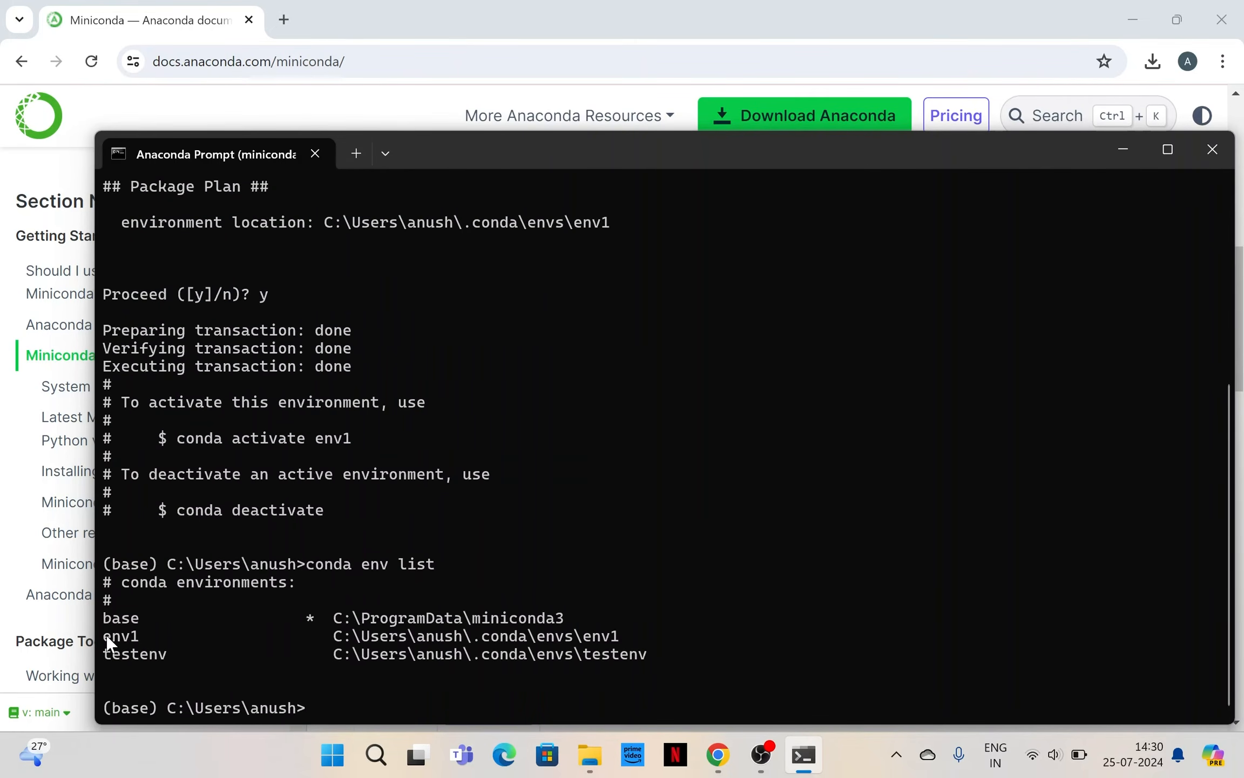
scroll(139, 631, "up", 6)
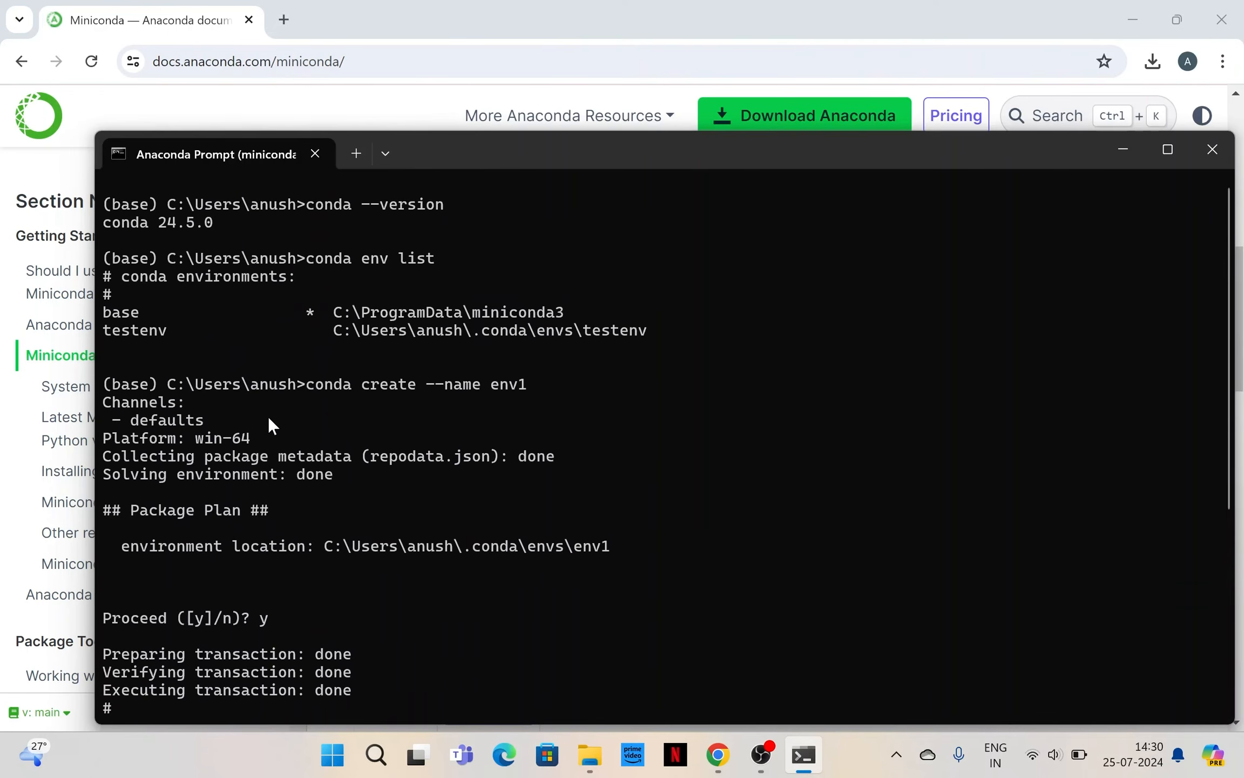
scroll(145, 336, "down", 6)
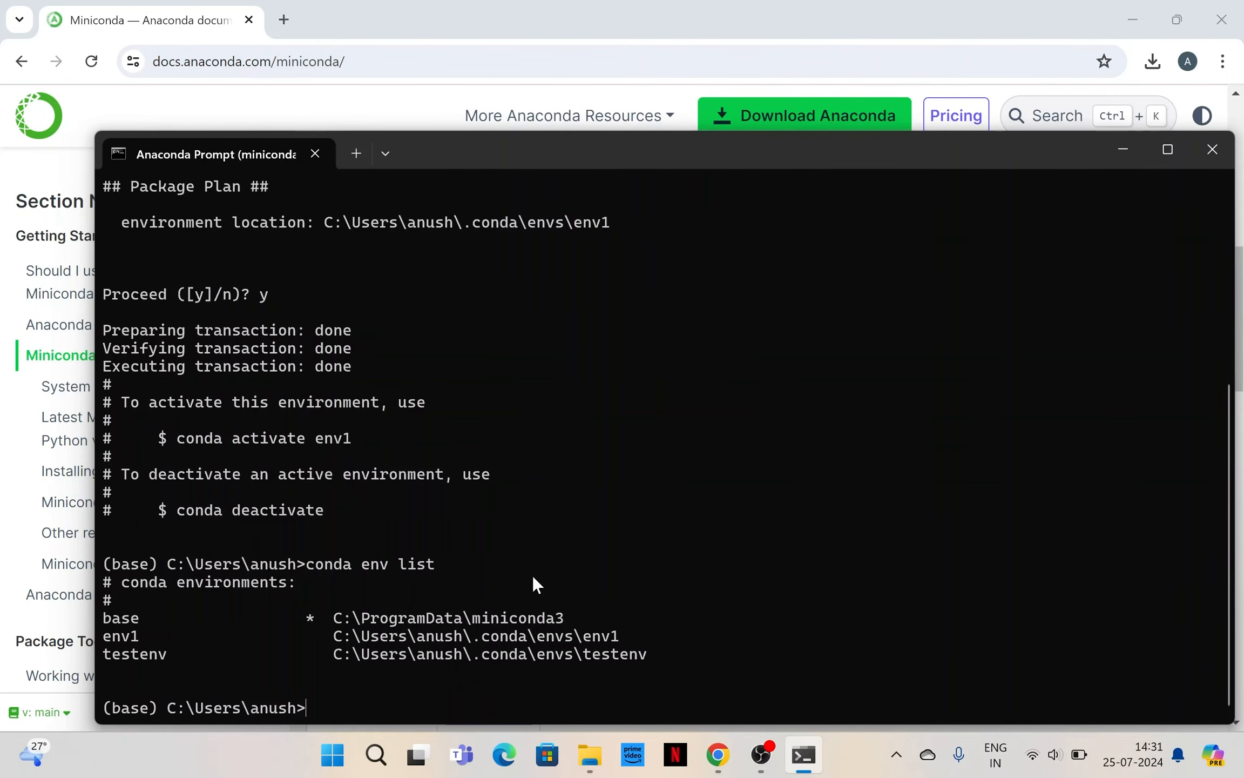
Activate the new environment with "conda activate env1".
type("conda activate")
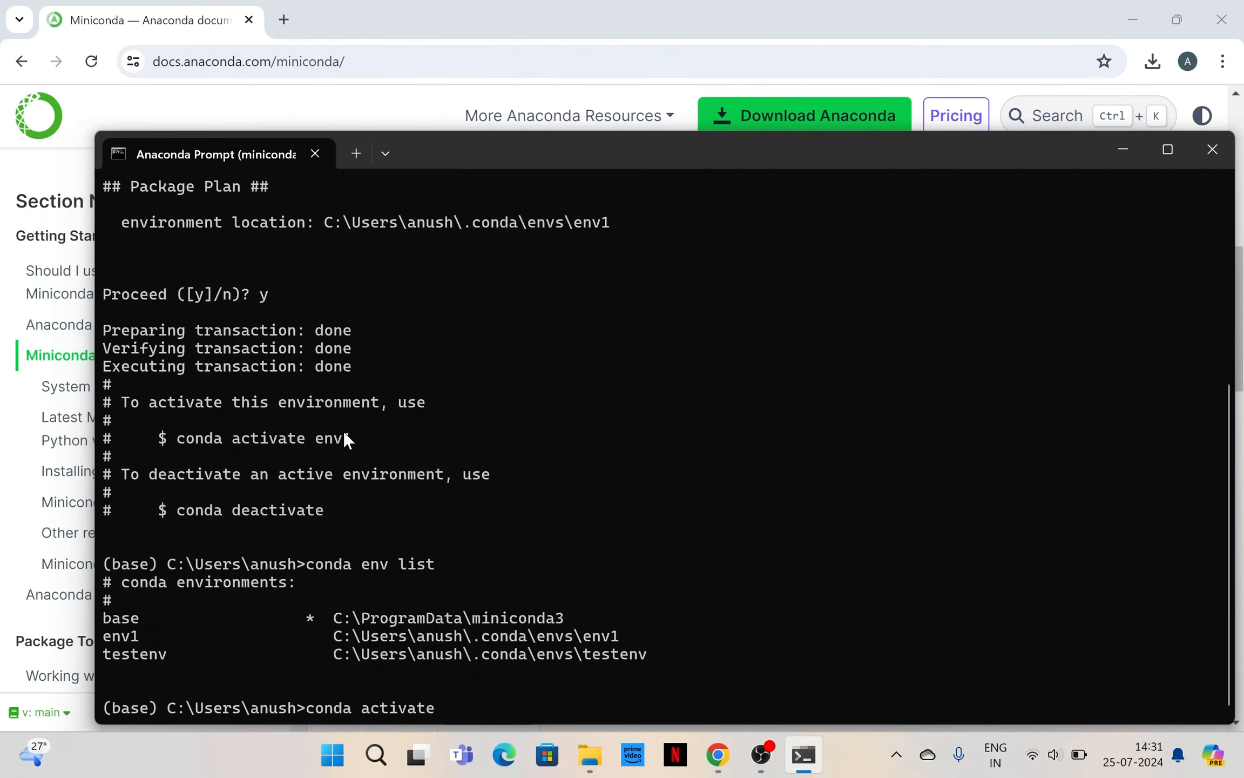
type(" env1")
key("Return")
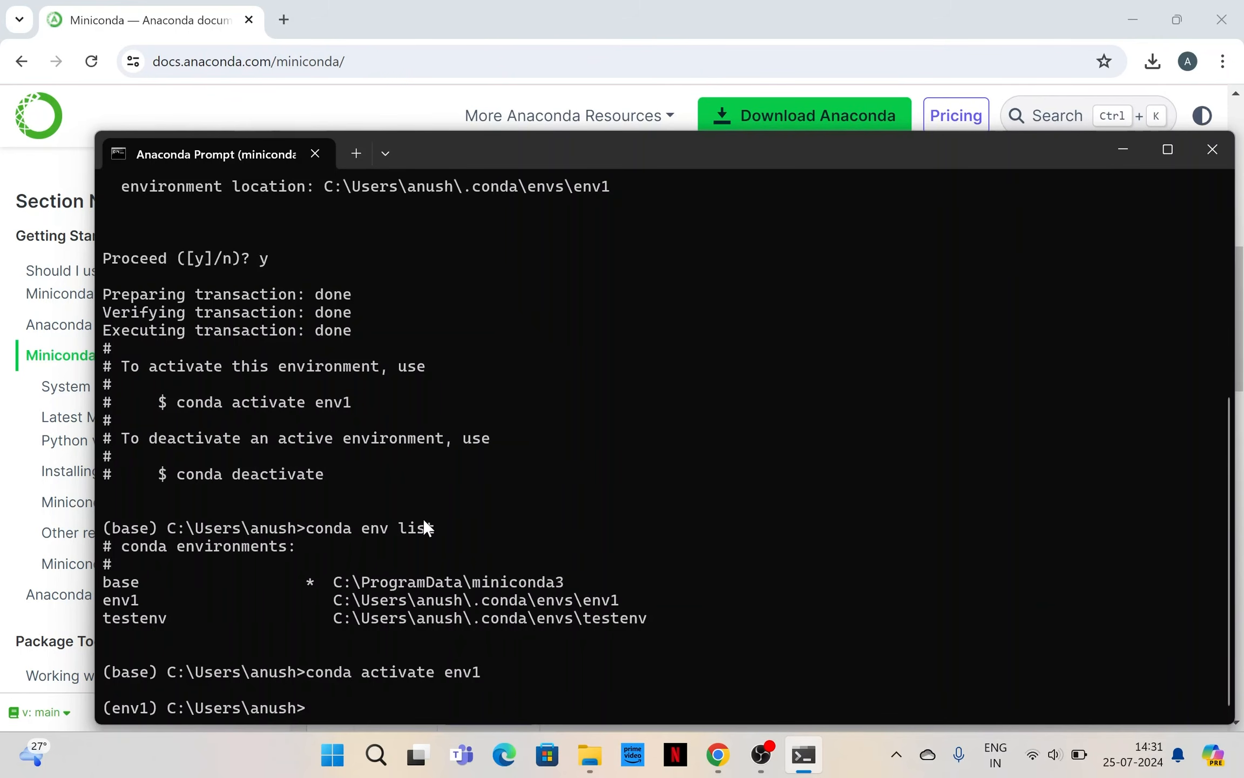
Deactivate env1 and the base environment by running "conda deactivate" twice.
type("conda deactivate")
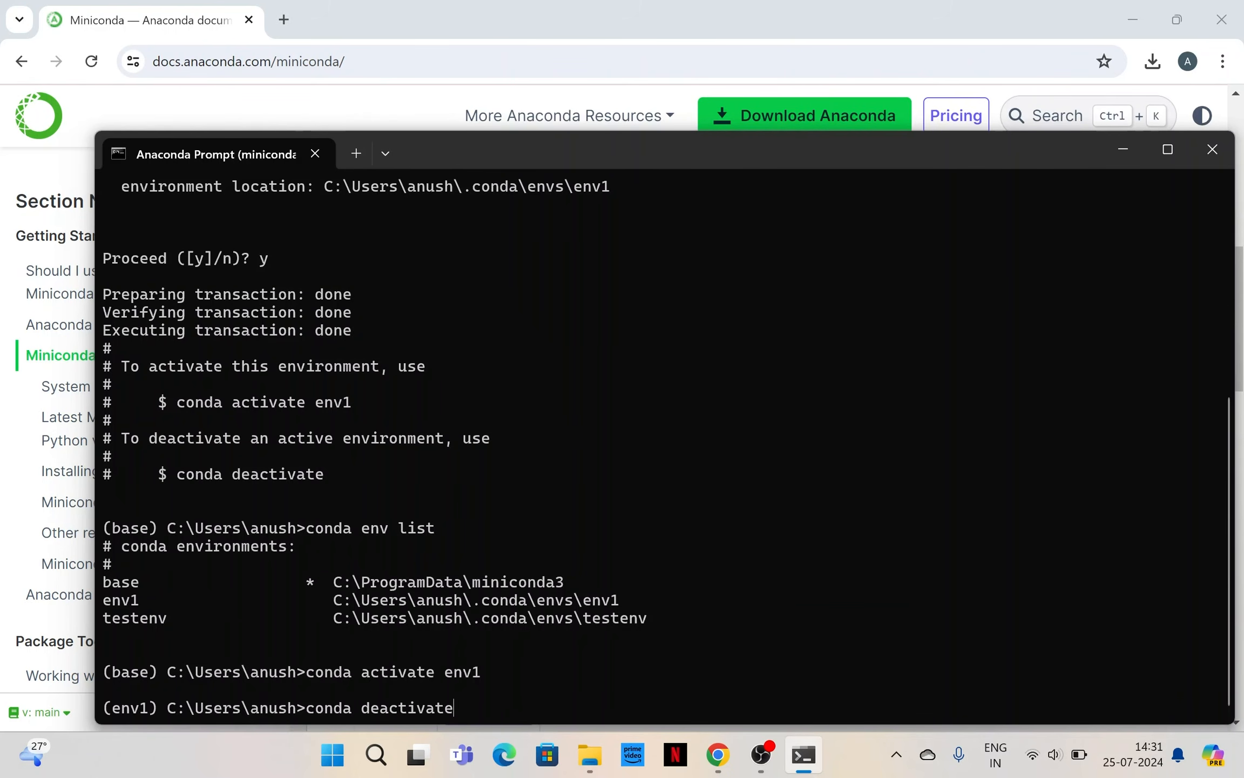
key("Return")
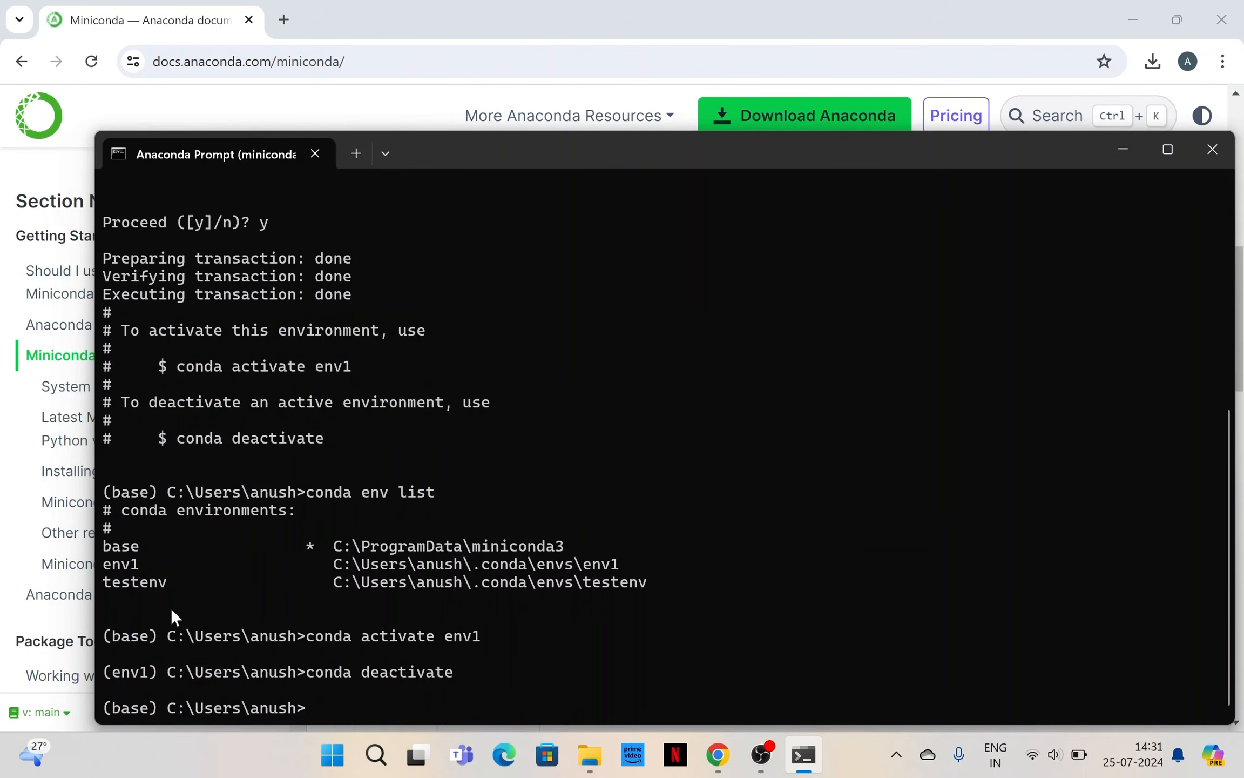
type("conda deactivate")
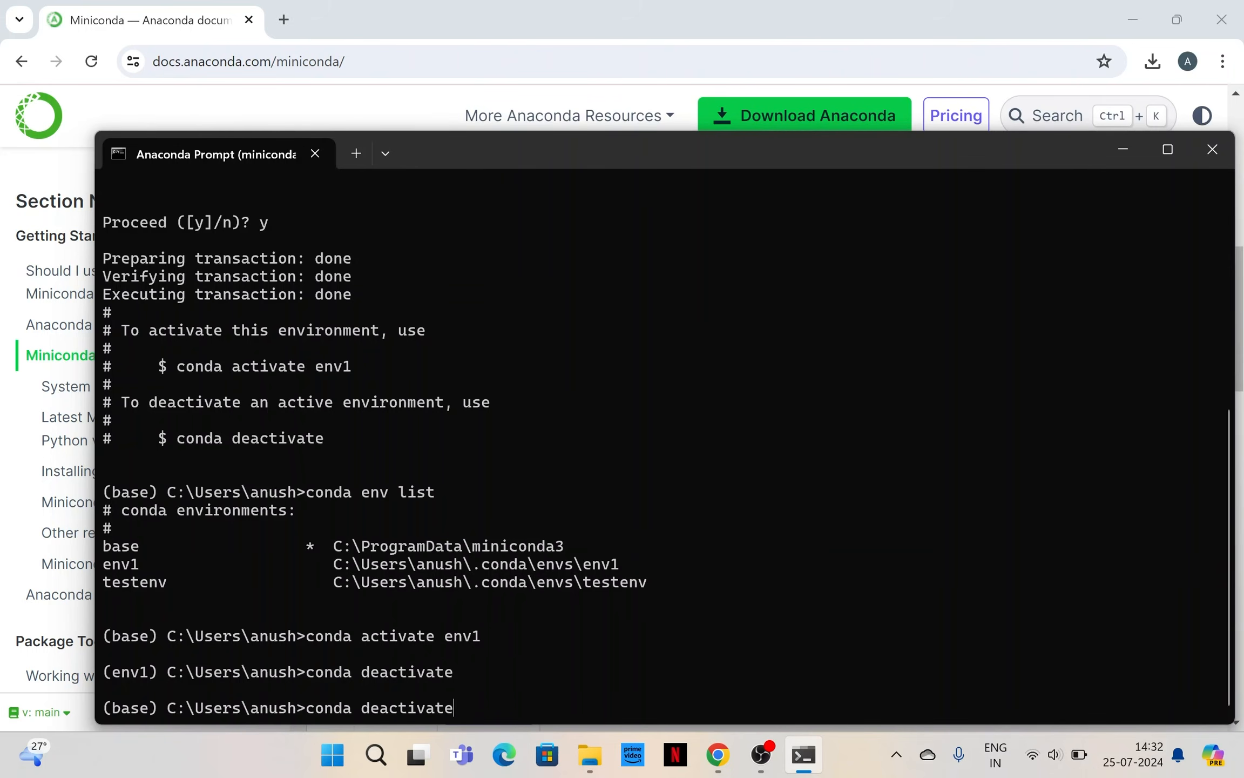
key("Return")
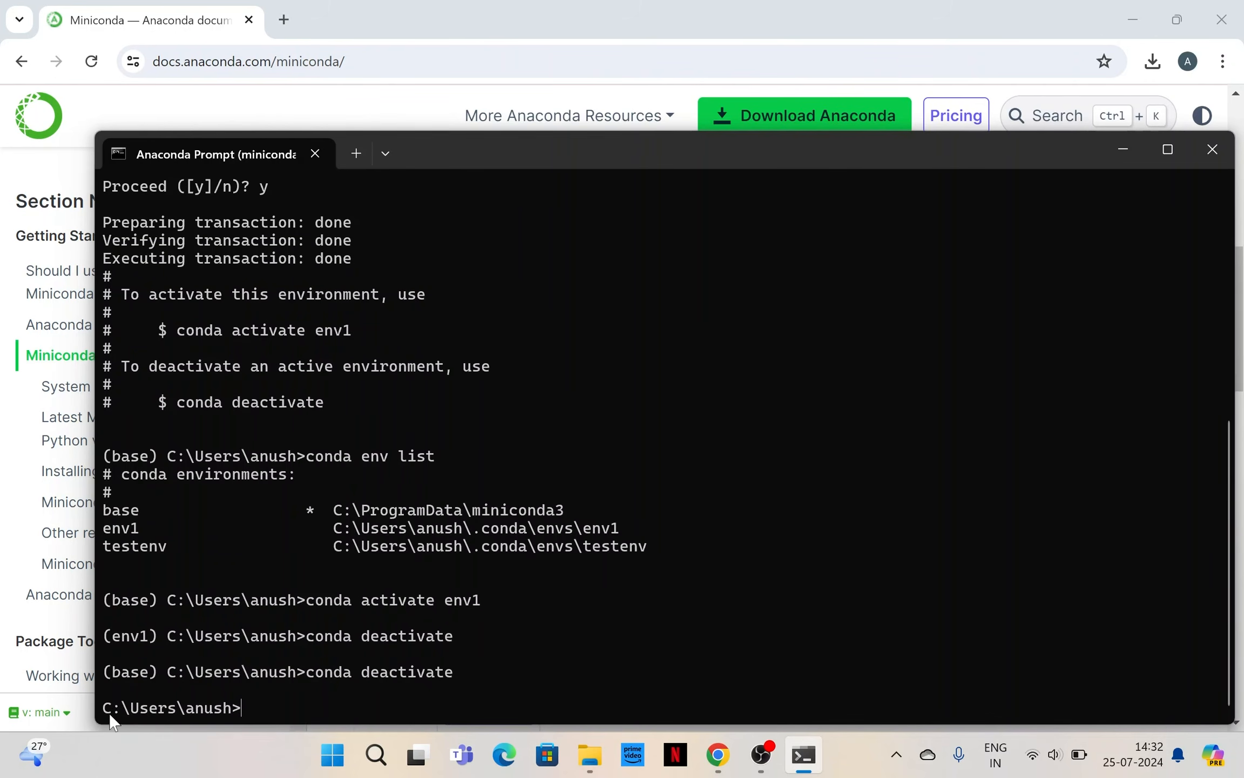